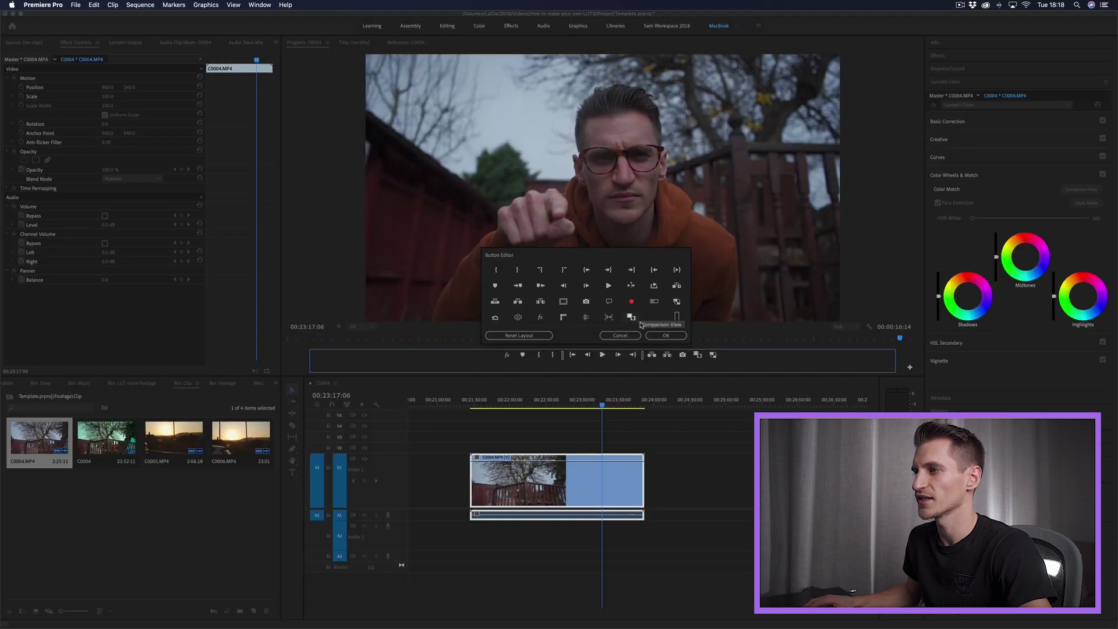
Close the Button Editor without changes and export the current frame as a PNG named Pointy Finger.
left_click(626, 337)
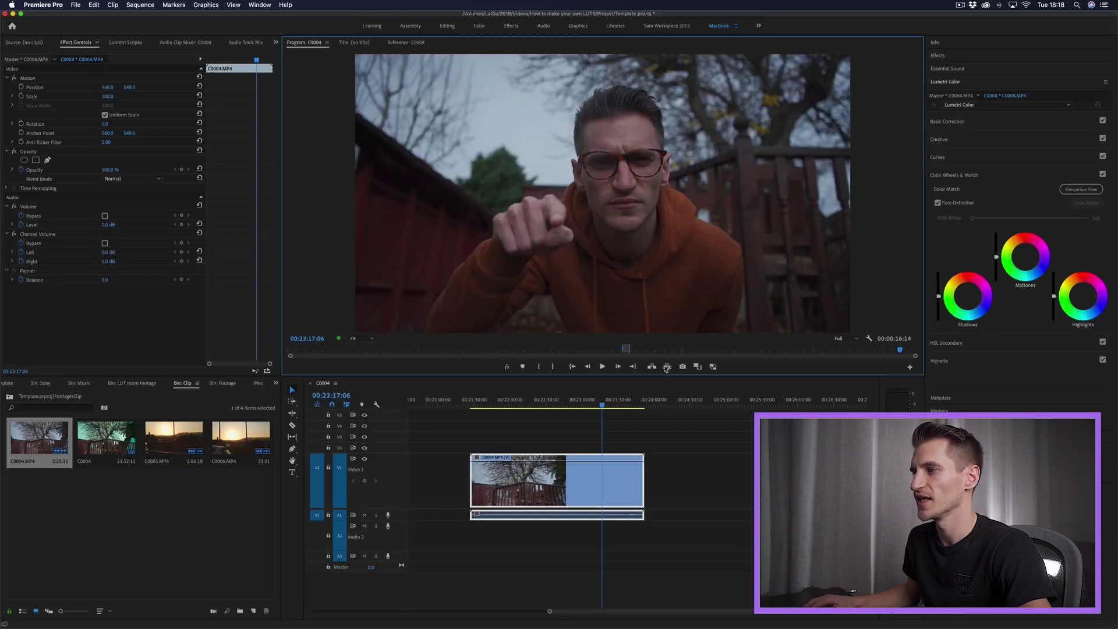
left_click(683, 366)
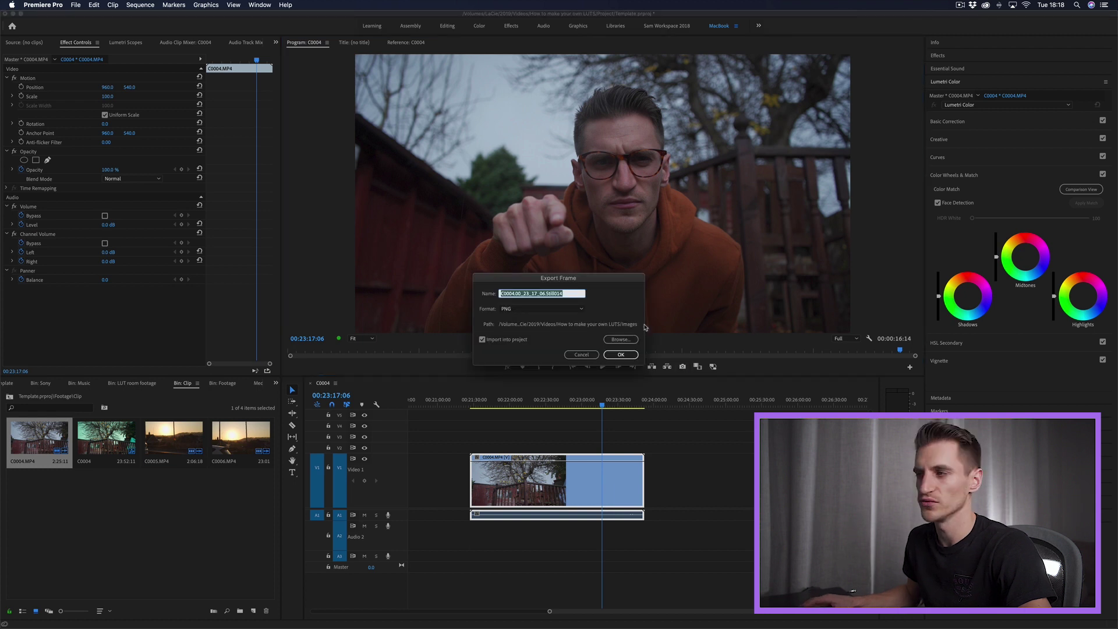
type("Po")
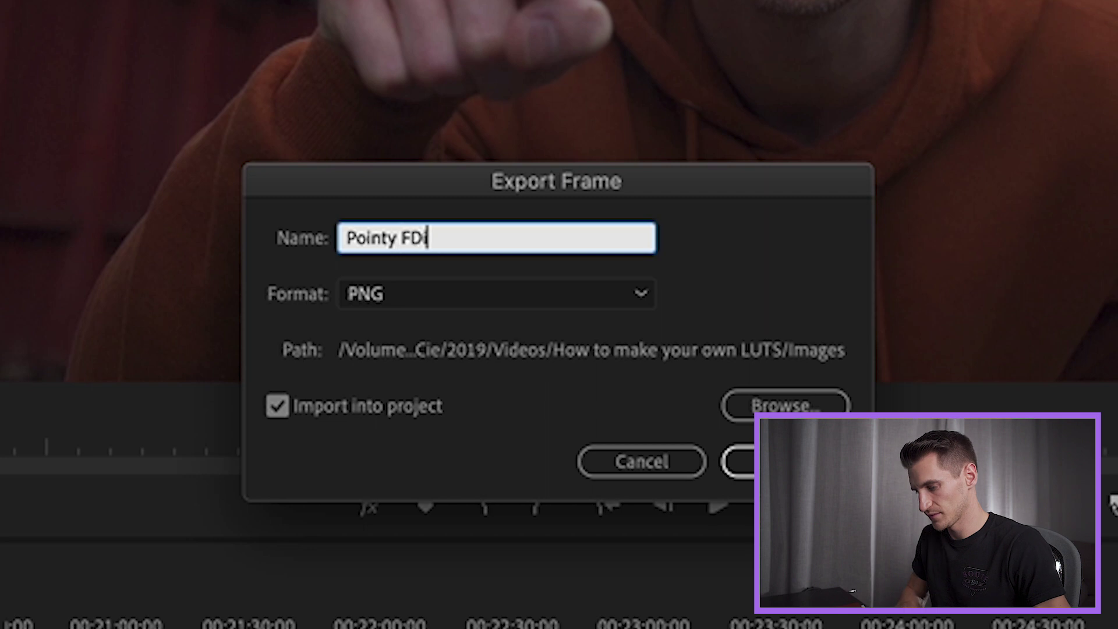
type("inty Finger")
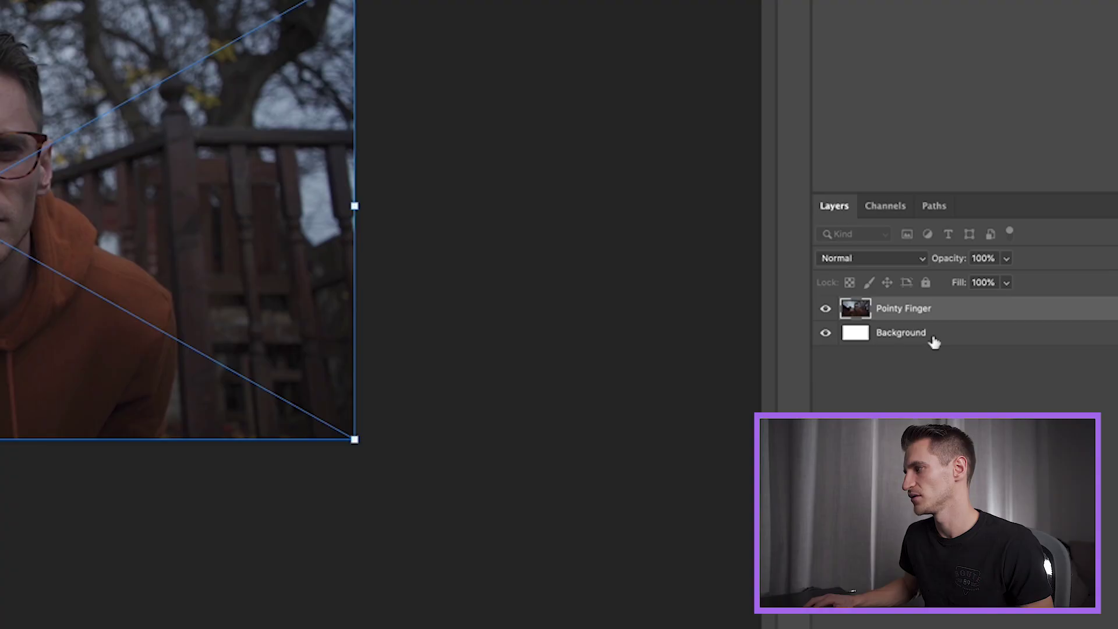
In Photoshop, delete the white Background layer beneath the Pointy Finger image.
left_click(934, 342)
key("Delete")
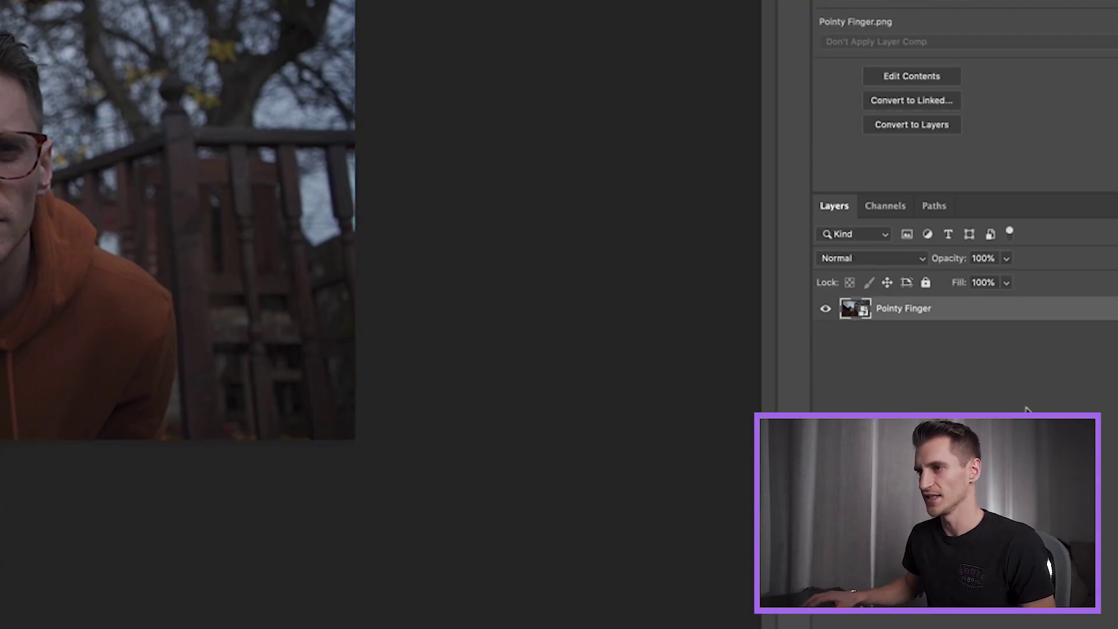
left_click(1026, 409)
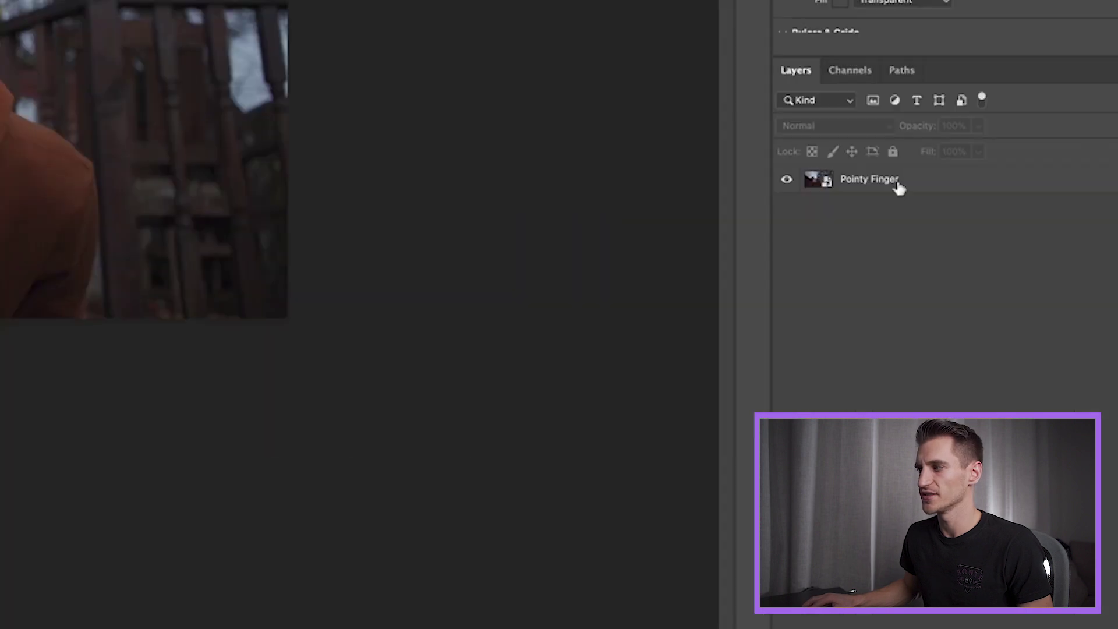
Convert the Pointy Finger layer into the document's background layer.
left_click(899, 184)
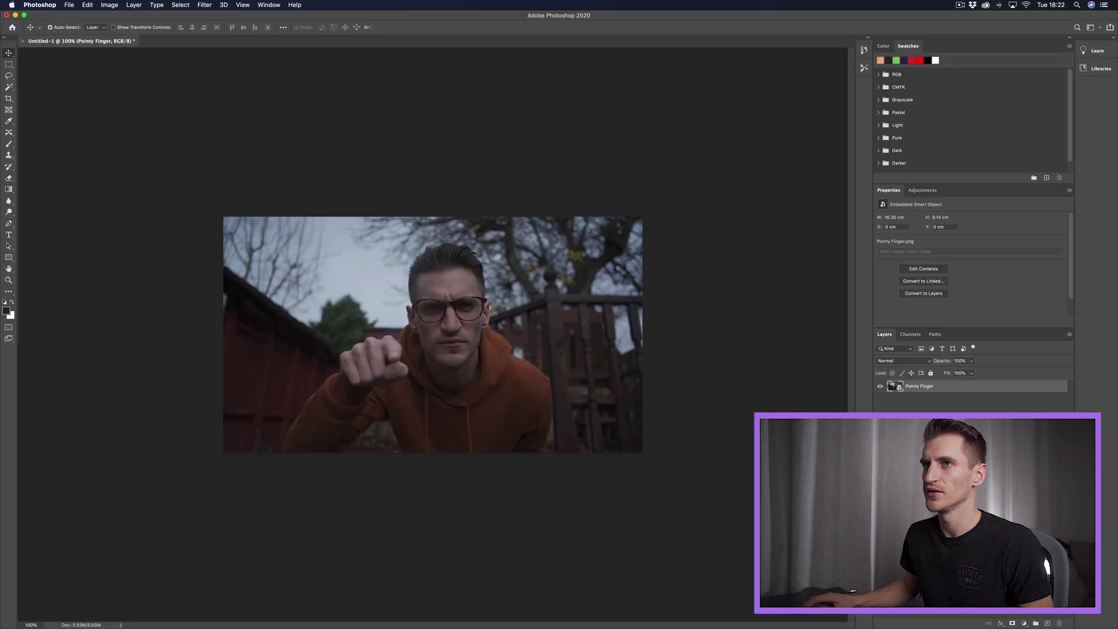
left_click(134, 6)
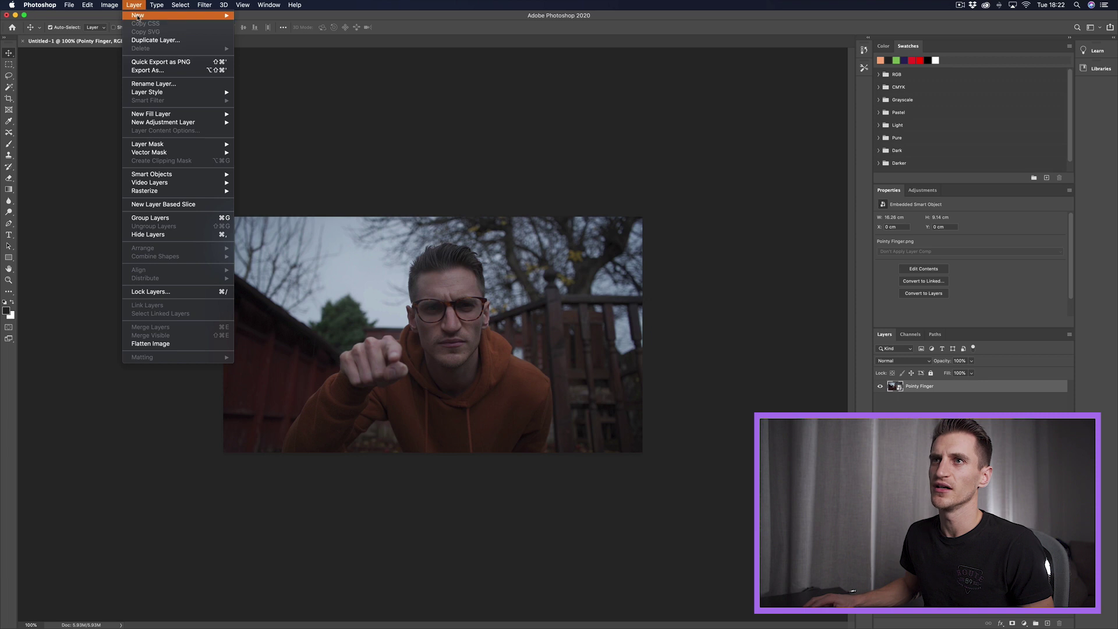
mouse_move(138, 16)
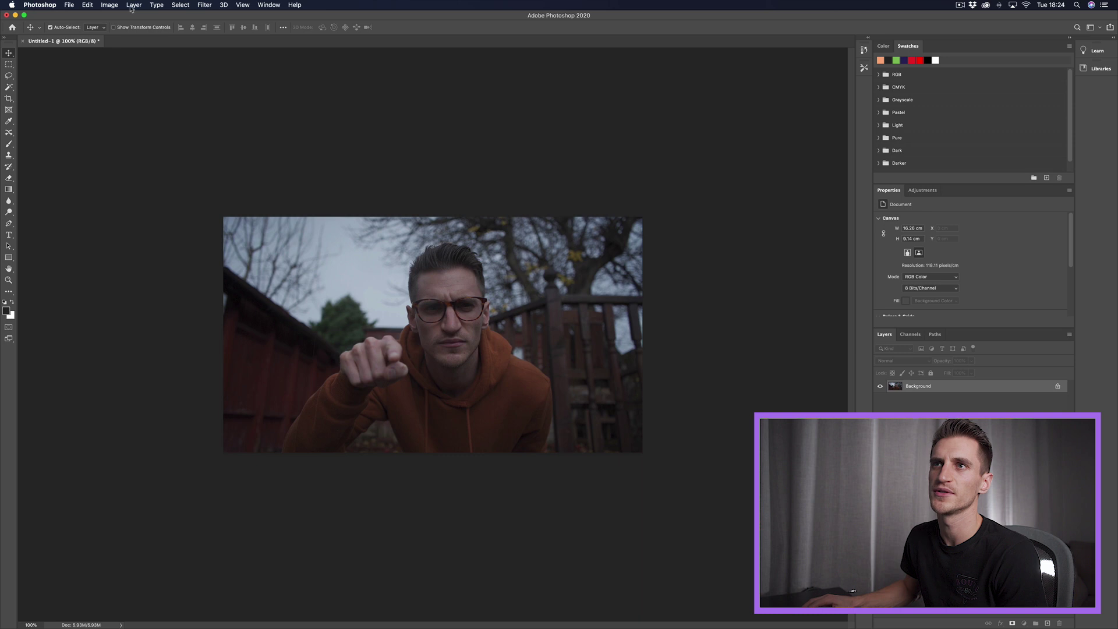
Add a Levels adjustment layer above the background image with the default name and options.
left_click(134, 5)
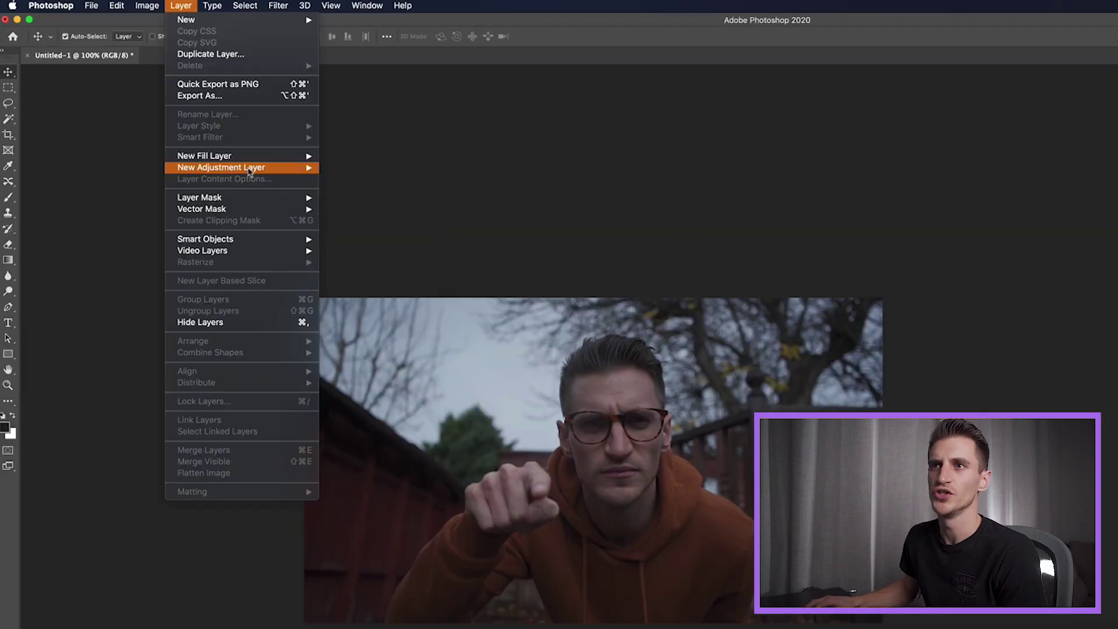
mouse_move(215, 122)
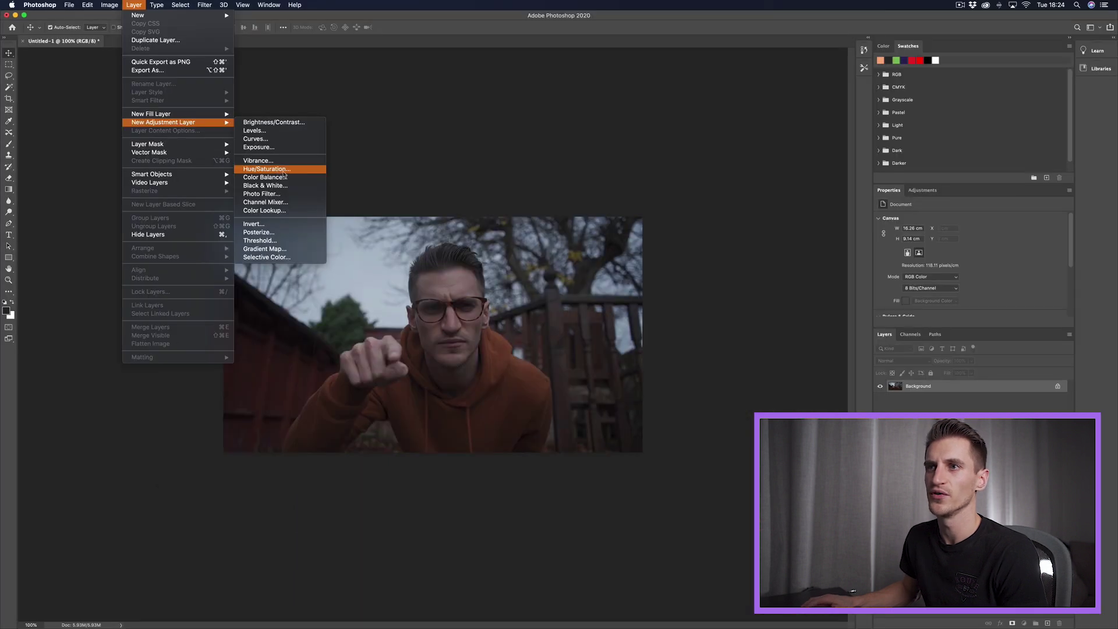
left_click(266, 168)
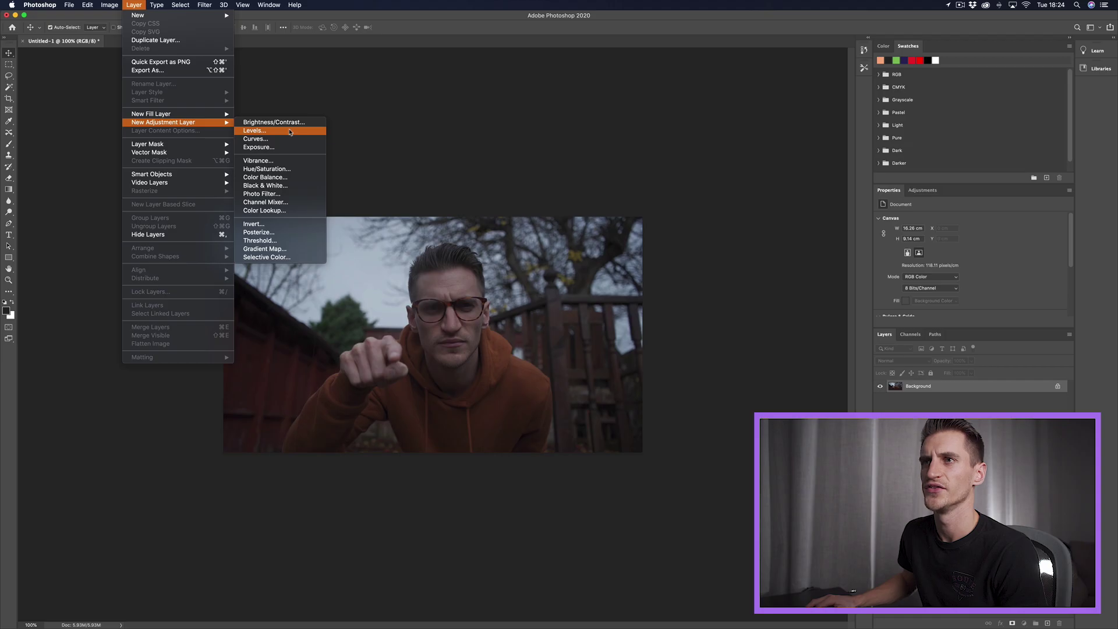
left_click(290, 131)
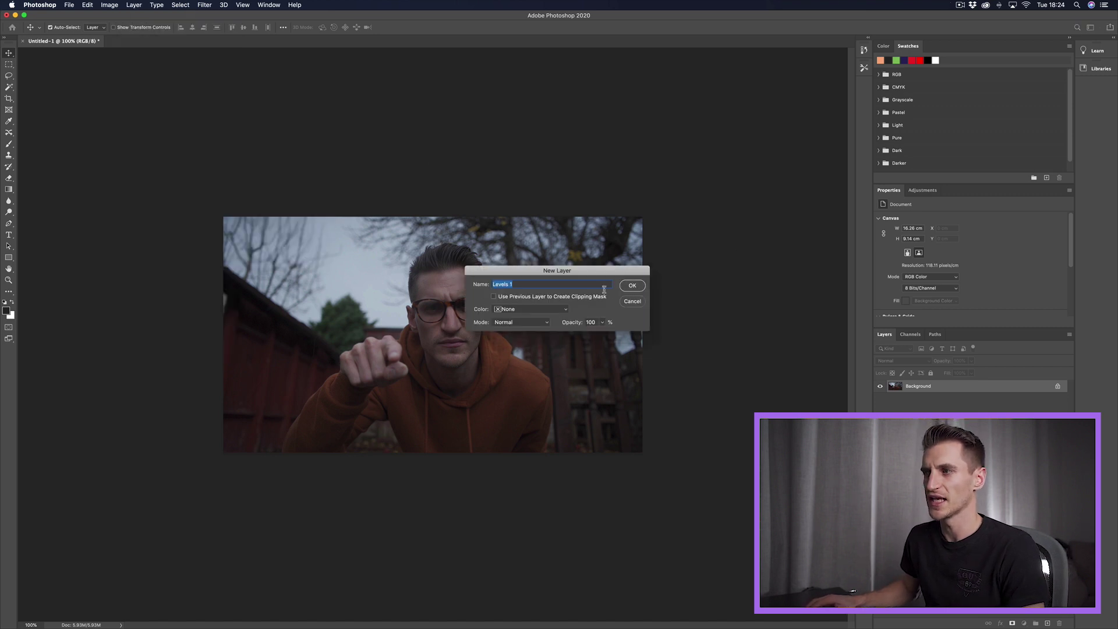
left_click(633, 285)
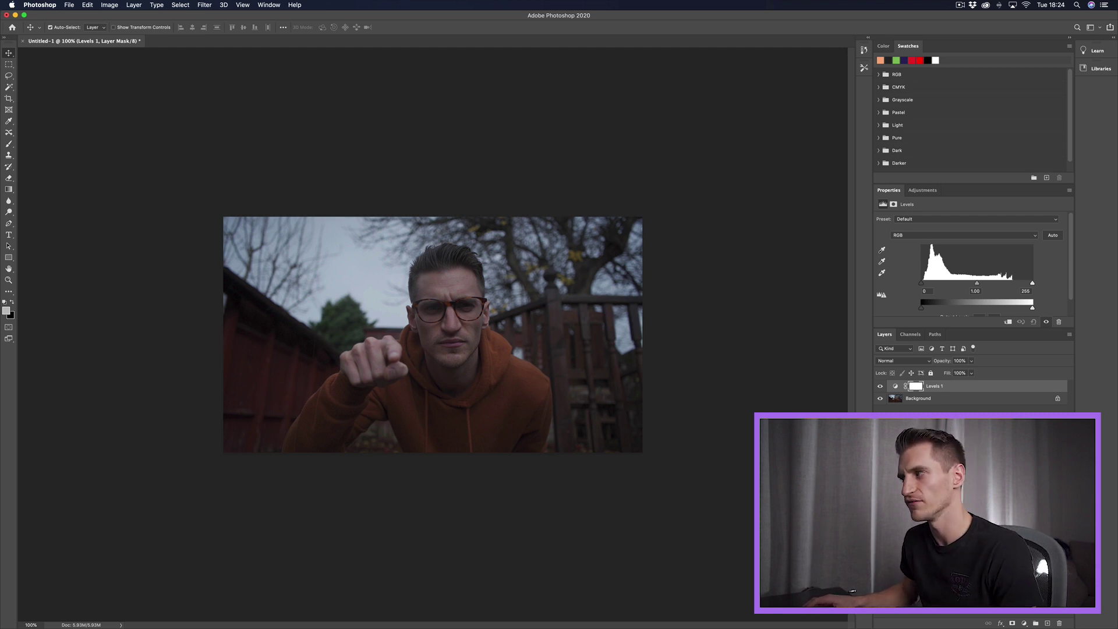
Add a Brightness/Contrast adjustment layer above the Levels layer.
left_click(133, 5)
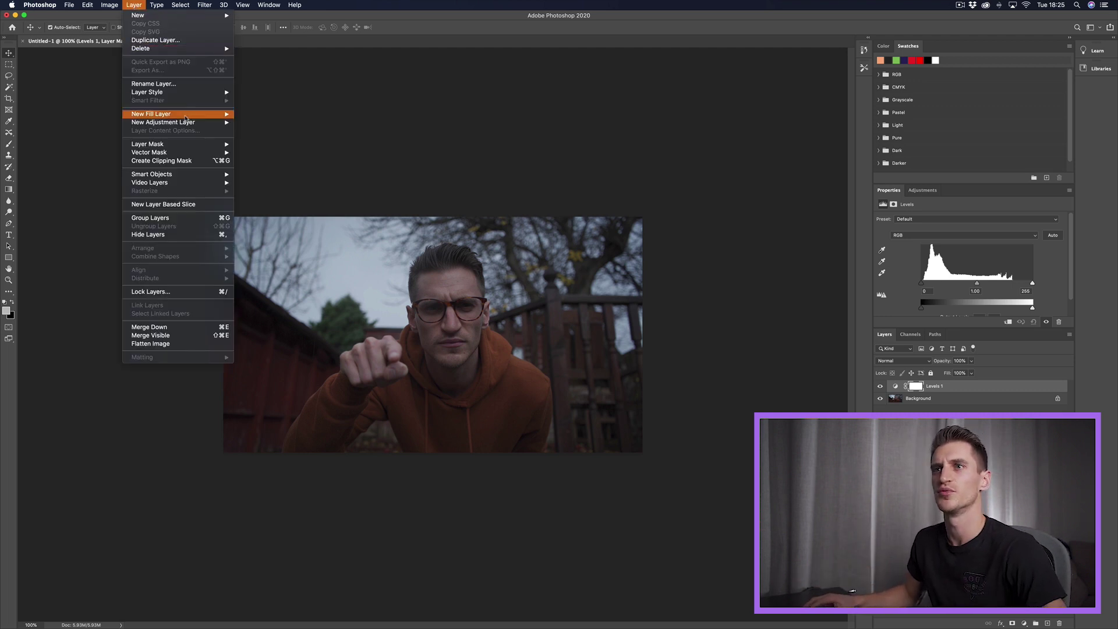
mouse_move(188, 123)
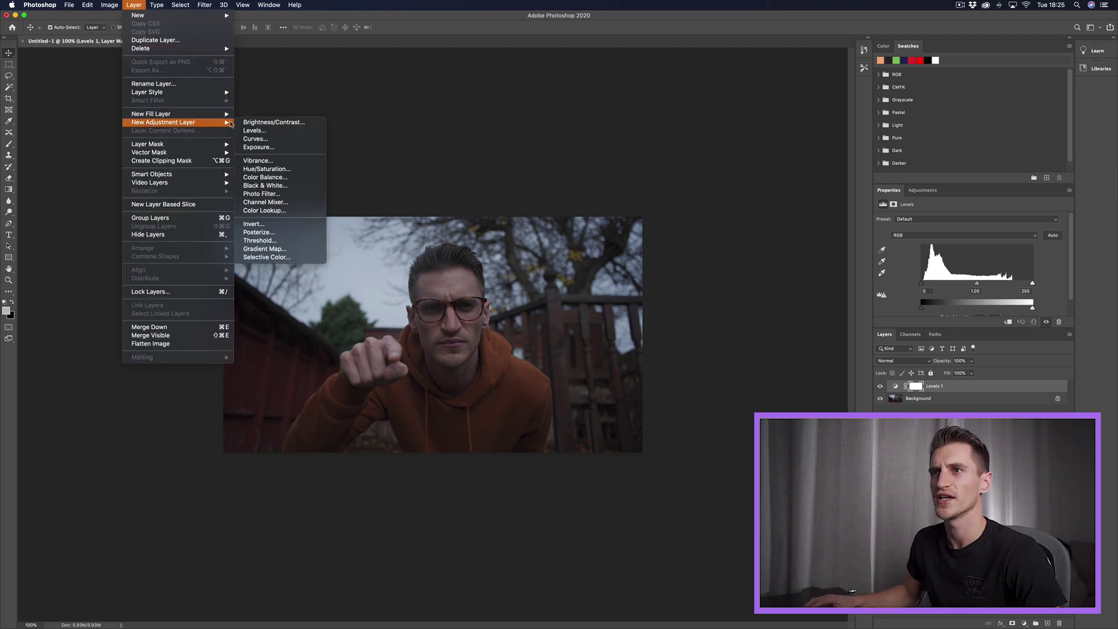
left_click(278, 124)
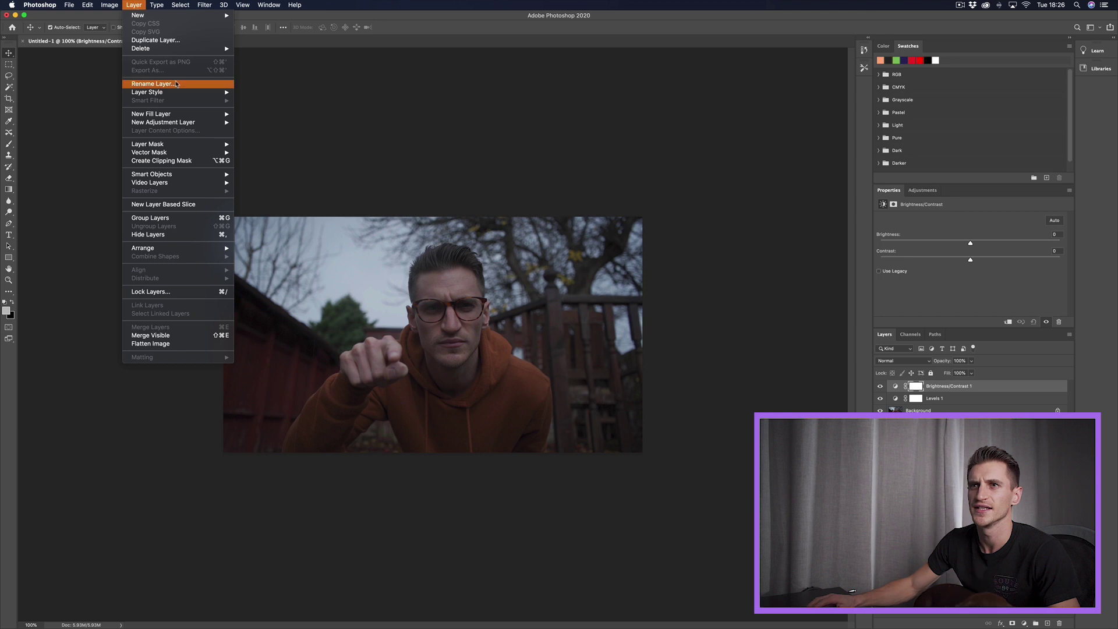
Add a Hue/Saturation adjustment layer above the Brightness/Contrast layer with the default options.
mouse_move(192, 122)
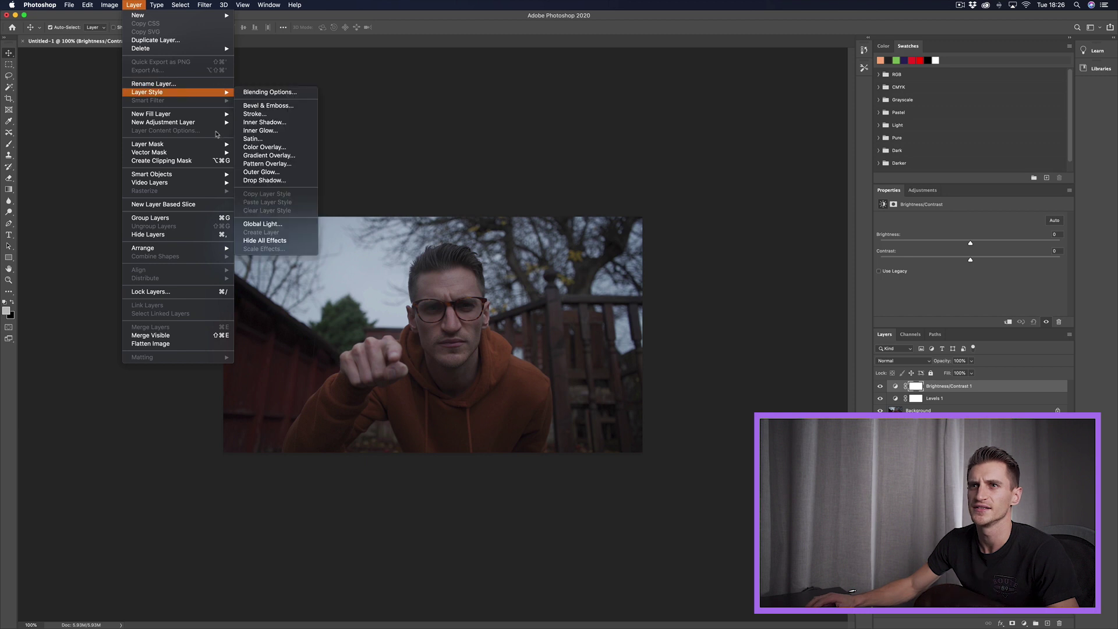
left_click(286, 170)
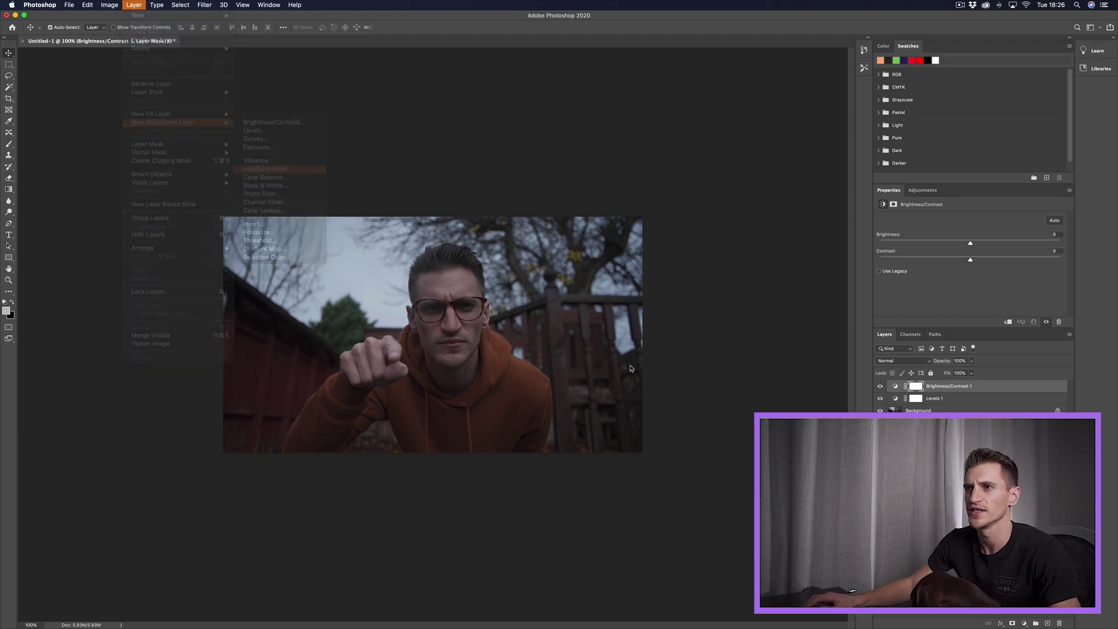
left_click(633, 286)
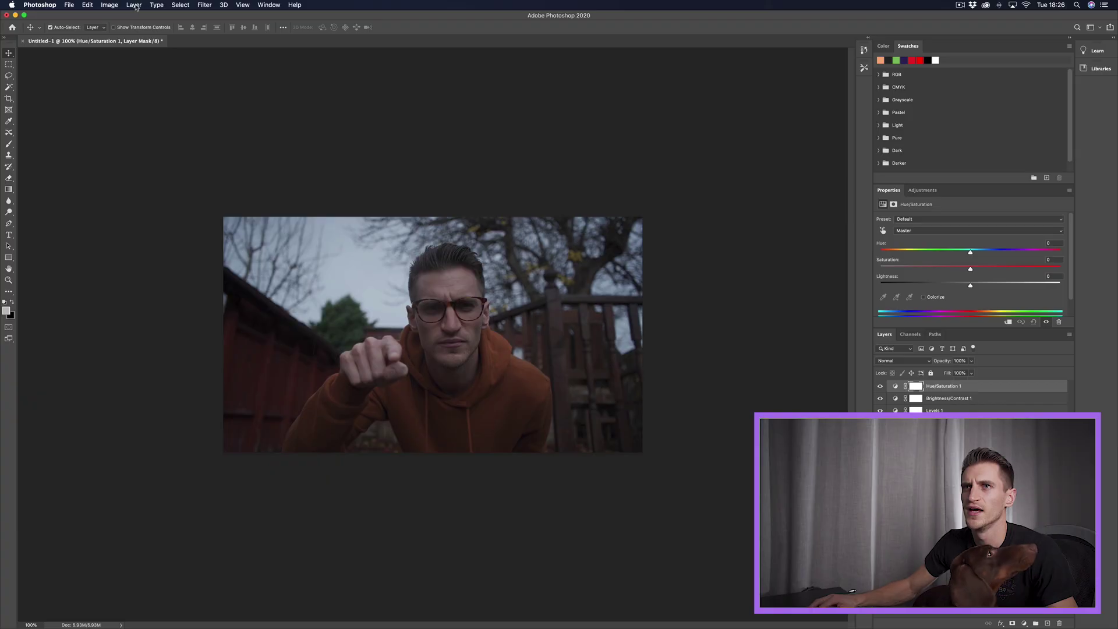
Add a Color Balance adjustment layer above the Hue/Saturation layer with the default options.
left_click(135, 6)
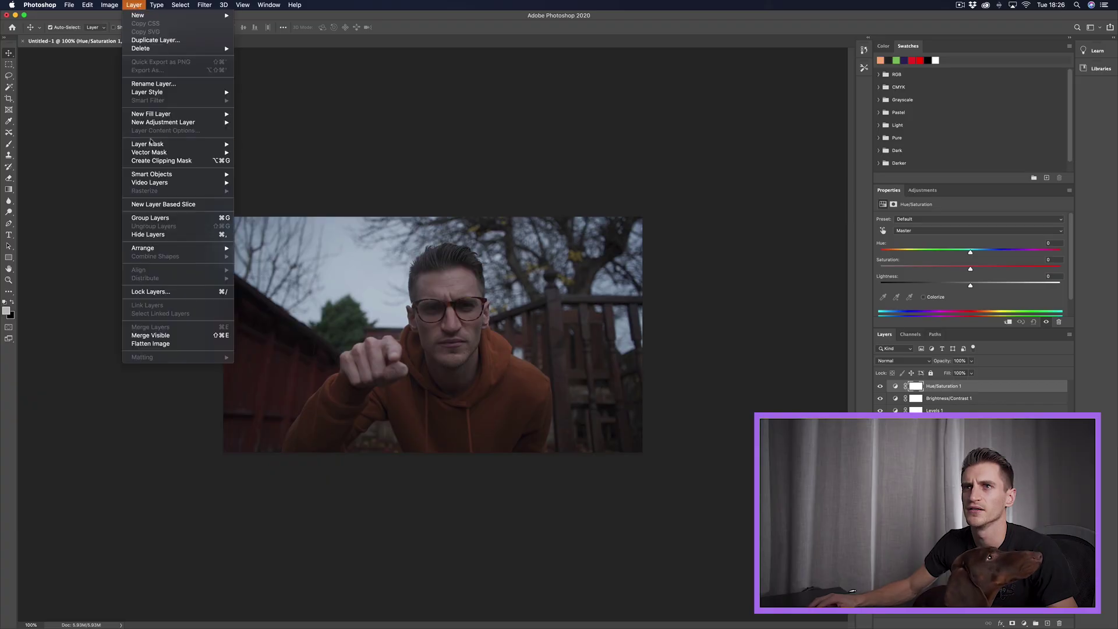
mouse_move(173, 121)
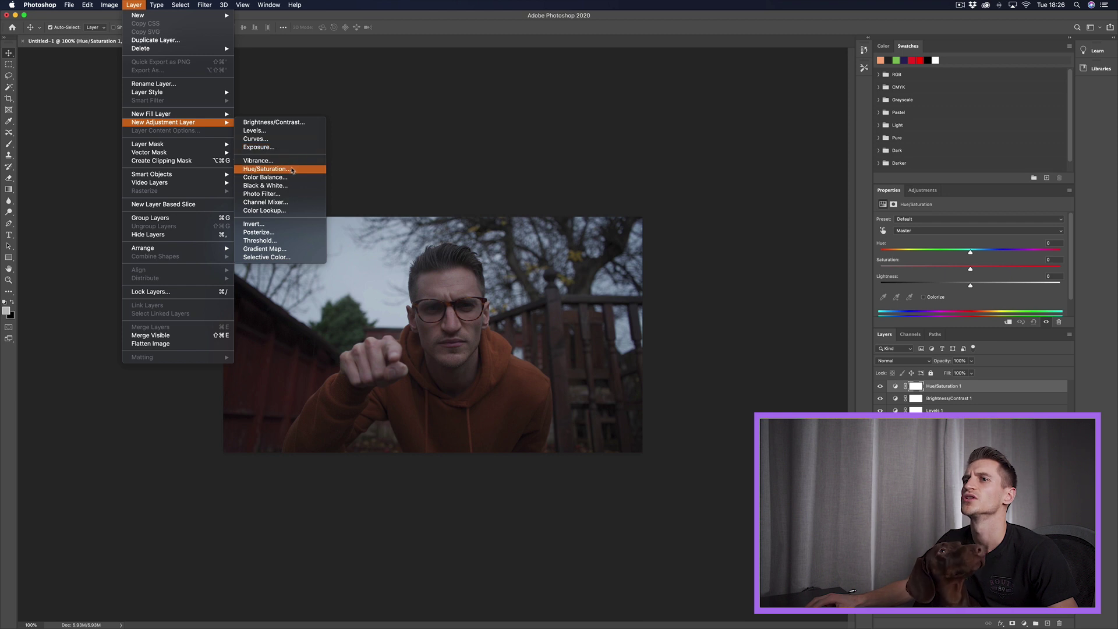
left_click(271, 177)
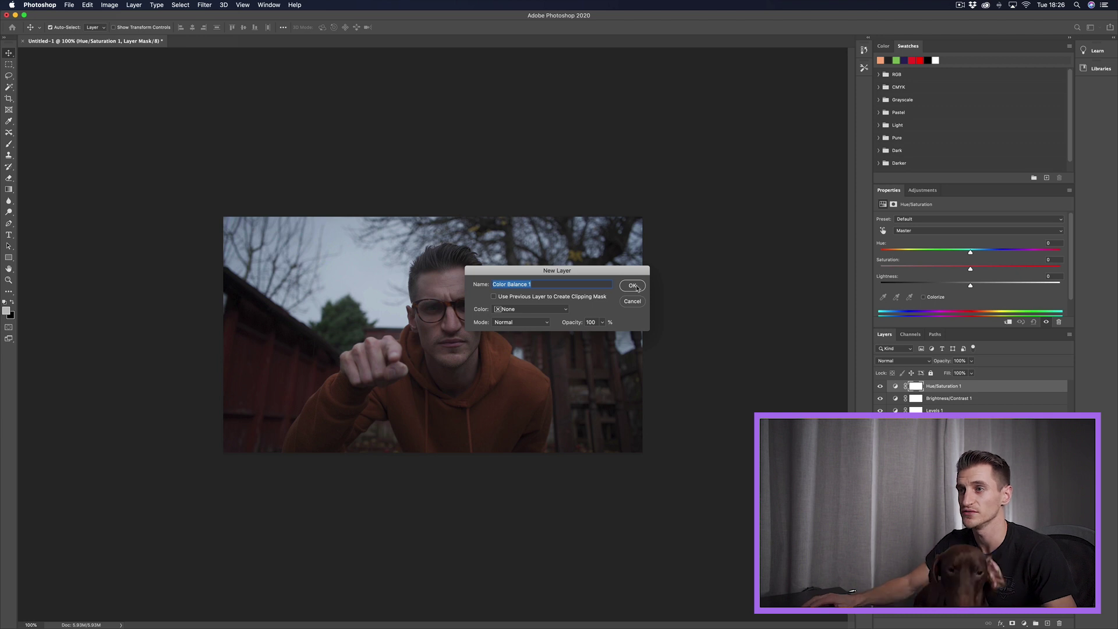
left_click(632, 286)
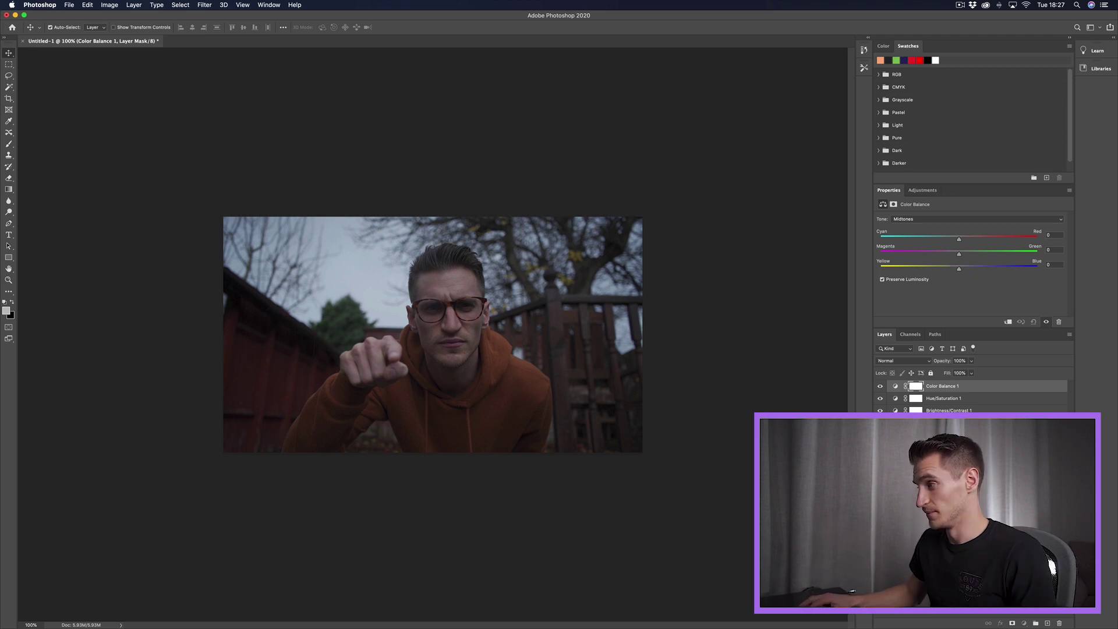
Slightly darken the midtones in the Levels layer and set the Brightness/Contrast layer's contrast to 20.
left_click(943, 422)
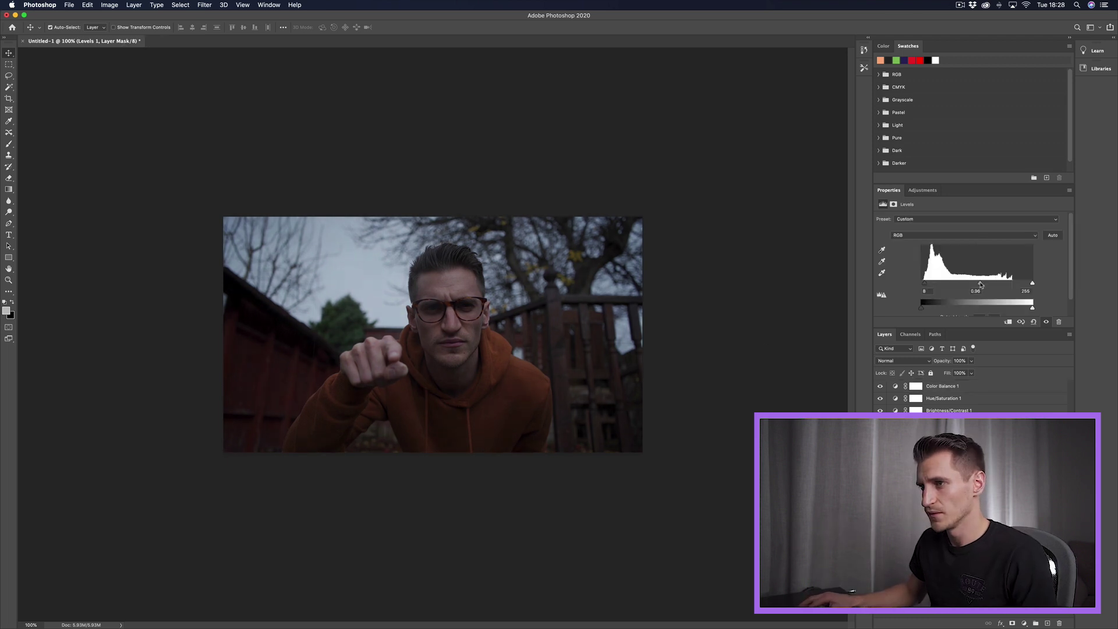
left_click(943, 409)
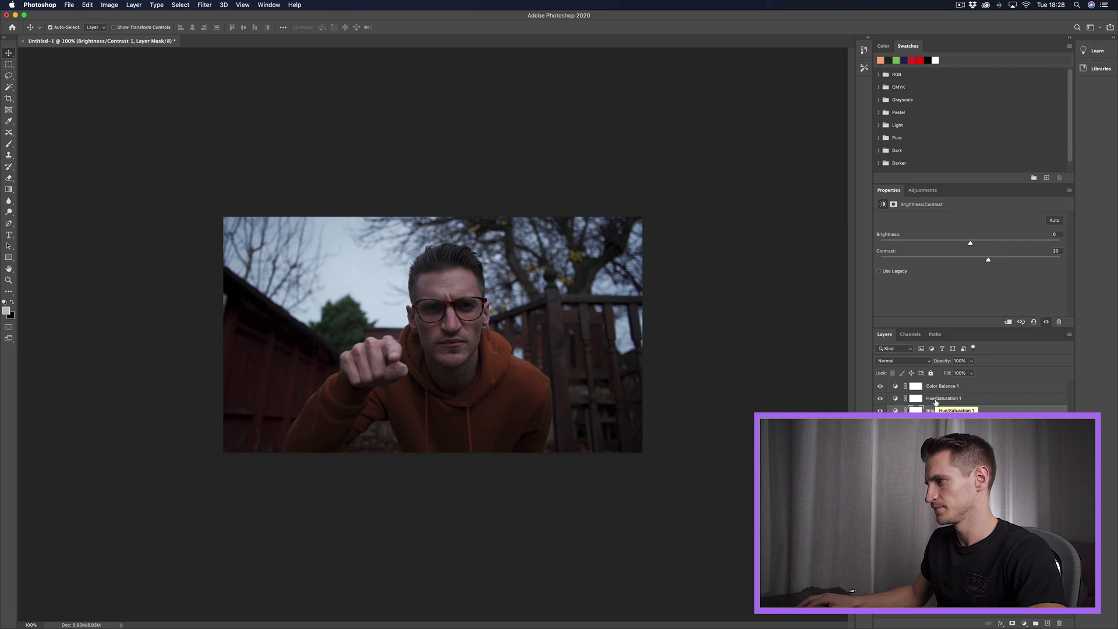
In the Hue/Saturation layer, set the Reds to hue +1, saturation +8 and lightness -5.
left_click(935, 402)
left_click(925, 230)
left_click(926, 238)
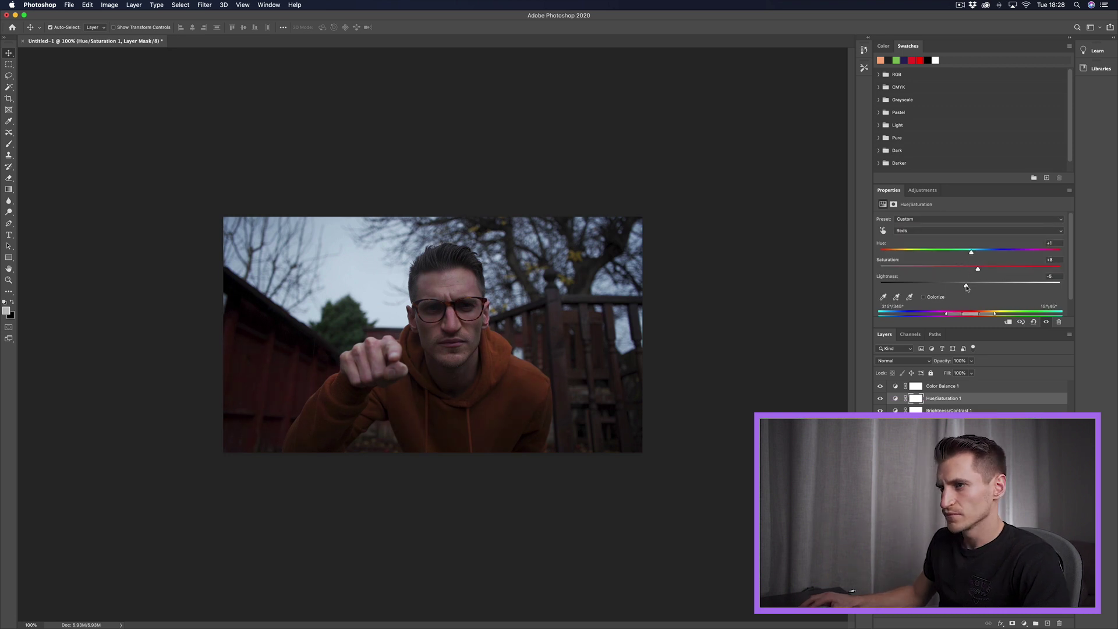
Set the Hue/Saturation layer's Blues to hue -13, saturation +29 and lightness -13, and shift the Yellows hue to -13.
left_click(969, 231)
left_click(966, 259)
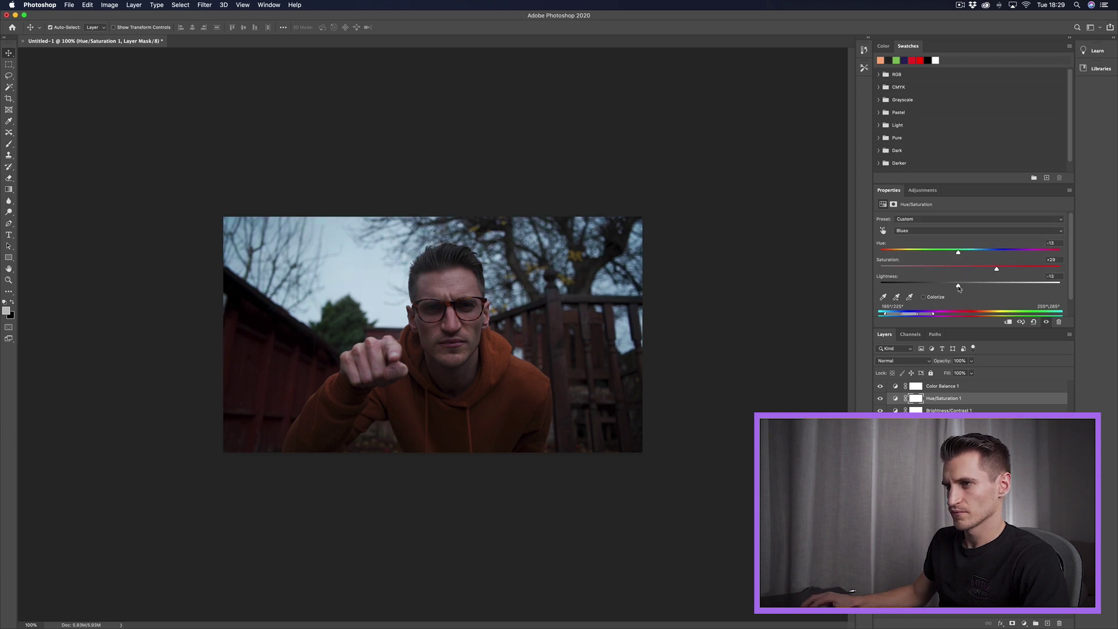
left_click(932, 231)
left_click(926, 207)
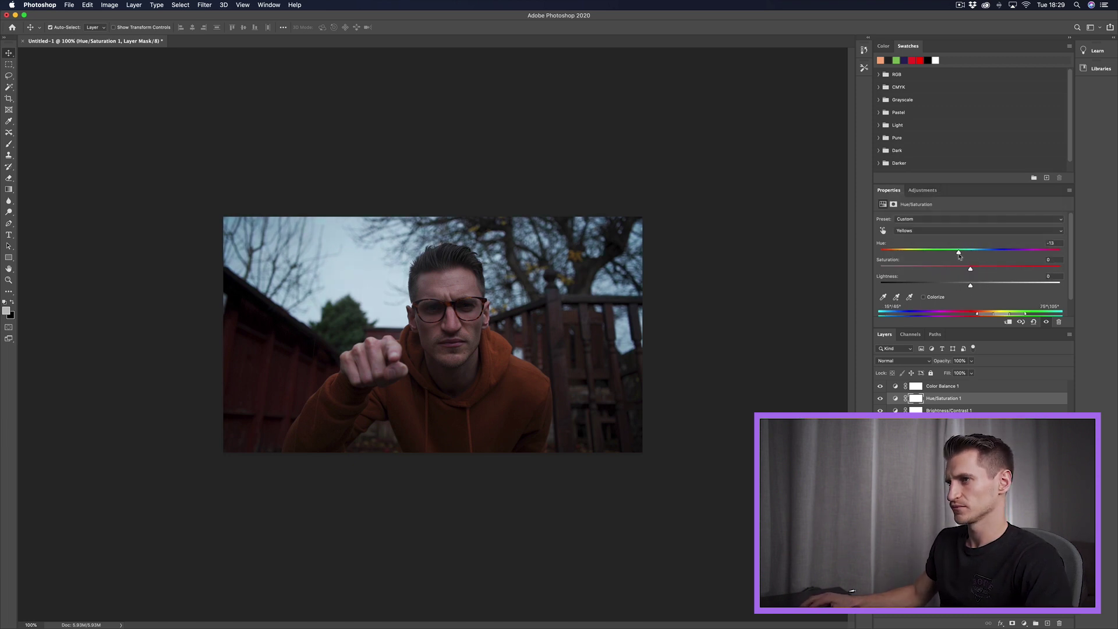
In the Color Balance layer, set the midtones to -4 on Cyan-Red and -4 on Yellow-Blue.
left_click(941, 386)
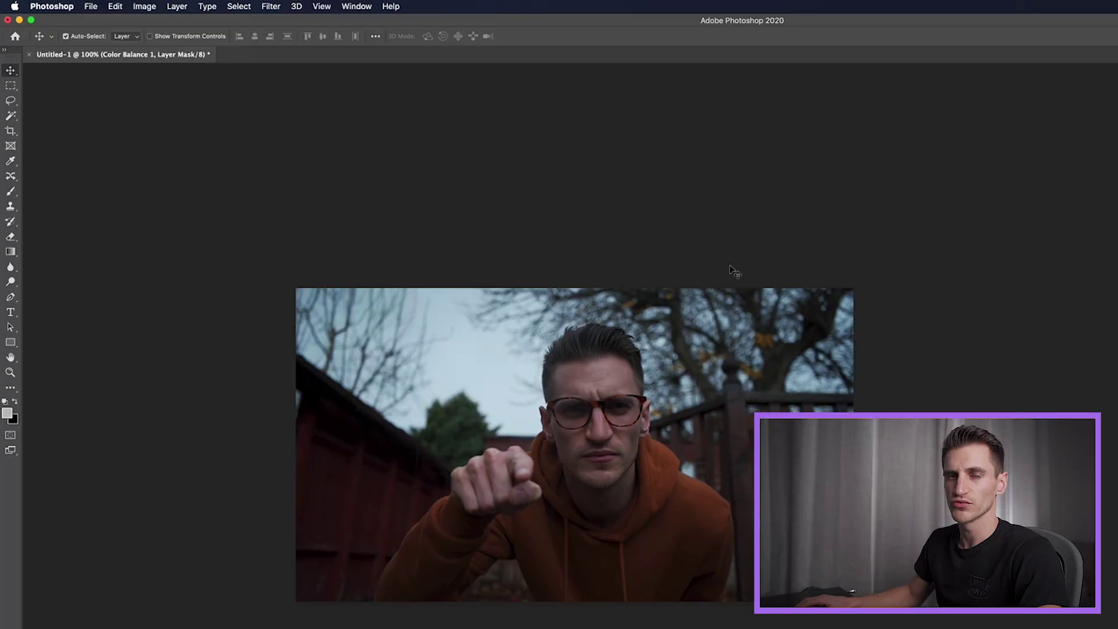
Export the grade as a color lookup table in CUBE format with the description Pointy Finger LUT 1.
left_click(91, 7)
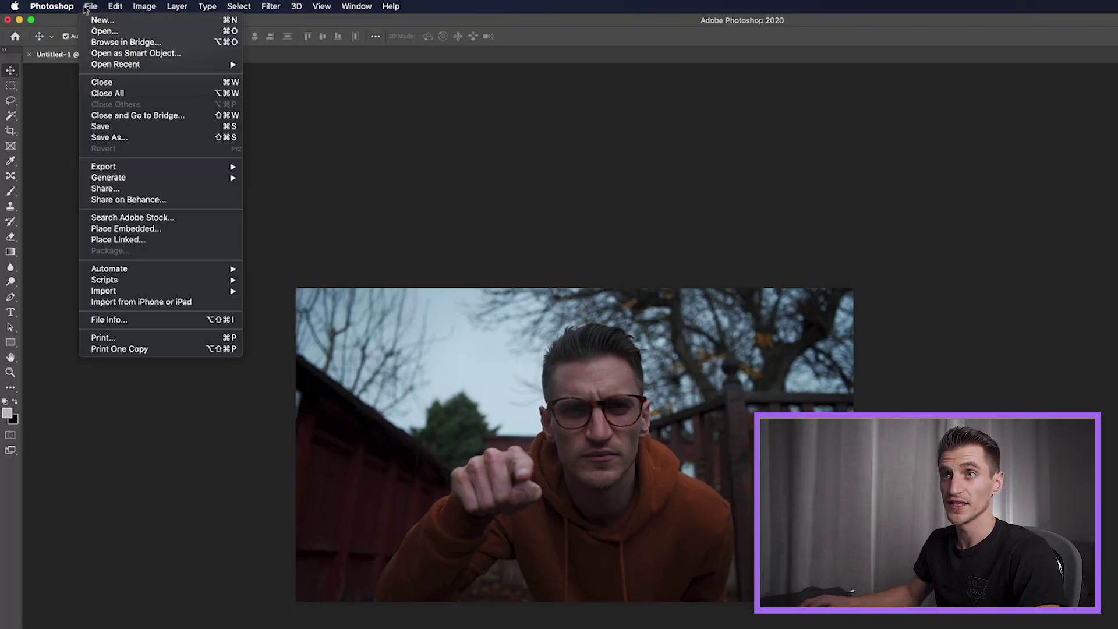
mouse_move(227, 167)
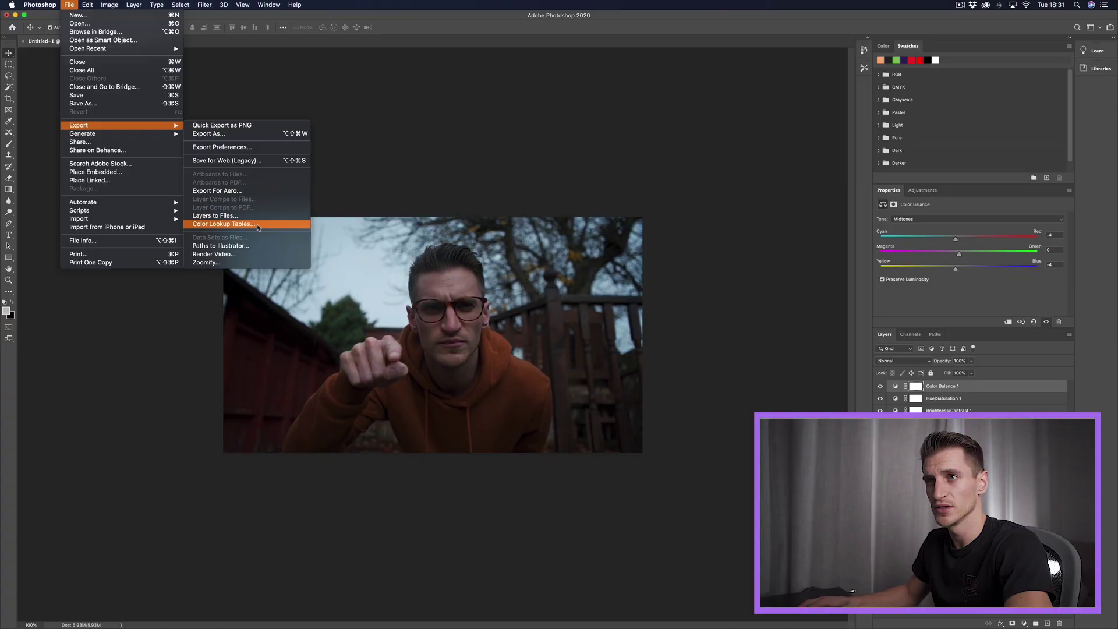
left_click(349, 301)
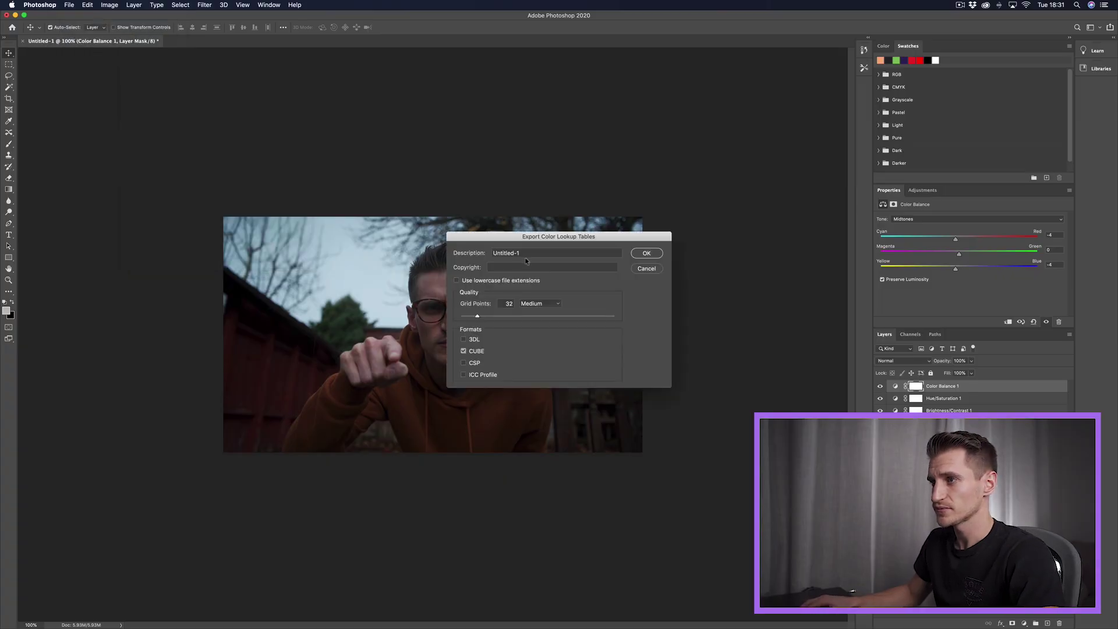
triple_click(524, 252)
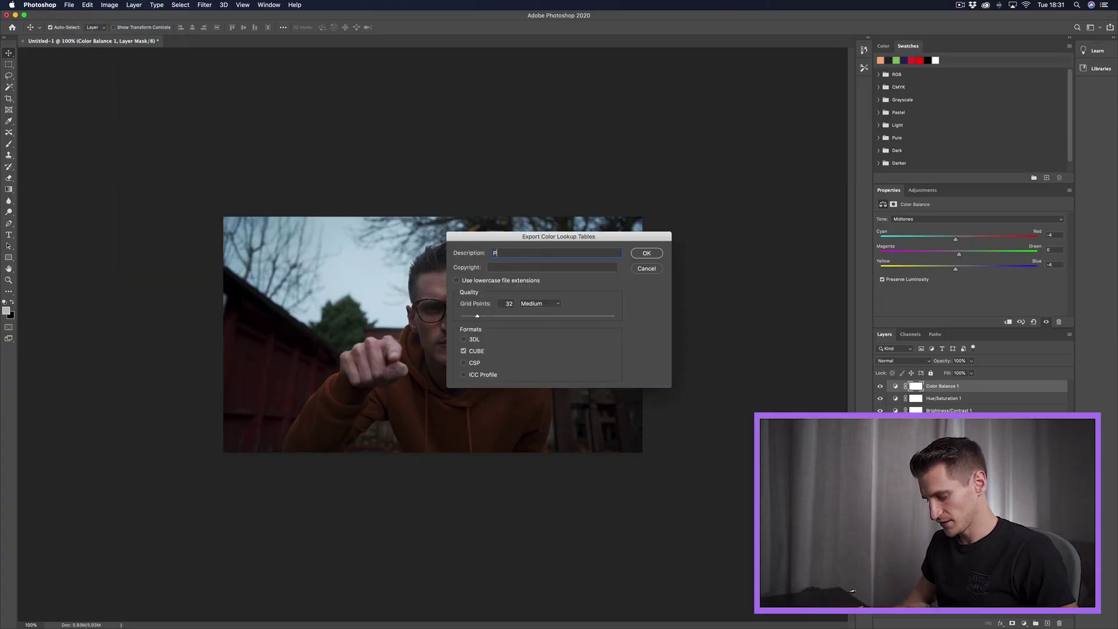
type("Pointy Finger LUT 1")
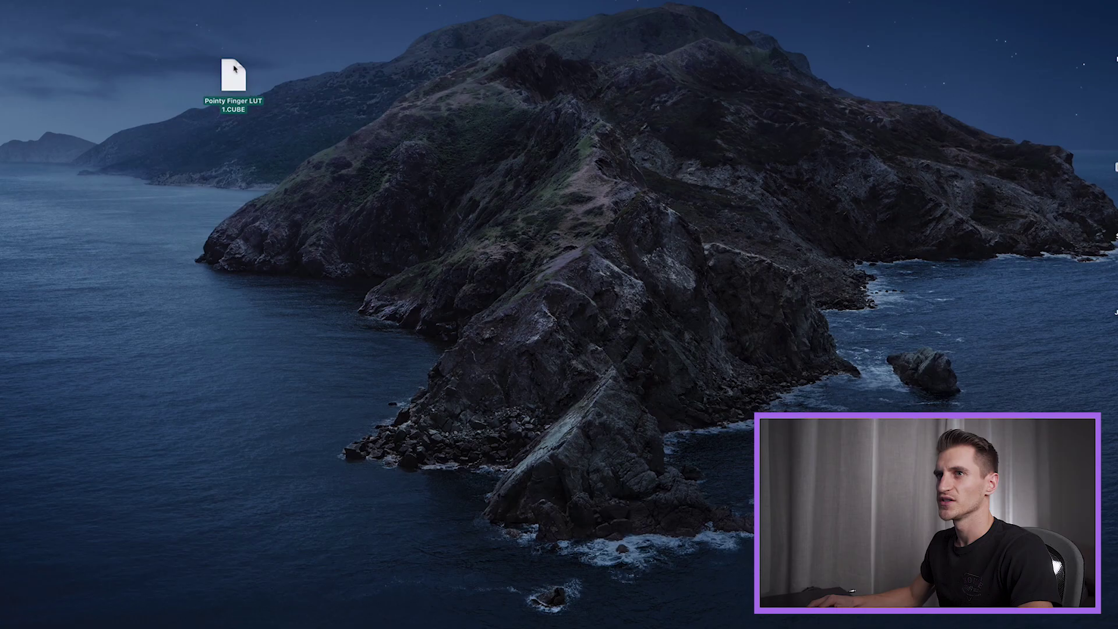
Move the exported Pointy Finger LUT 1.CUBE file closer to the desktop's upper-left corner and deselect it.
left_click_drag(232, 69, 175, 35)
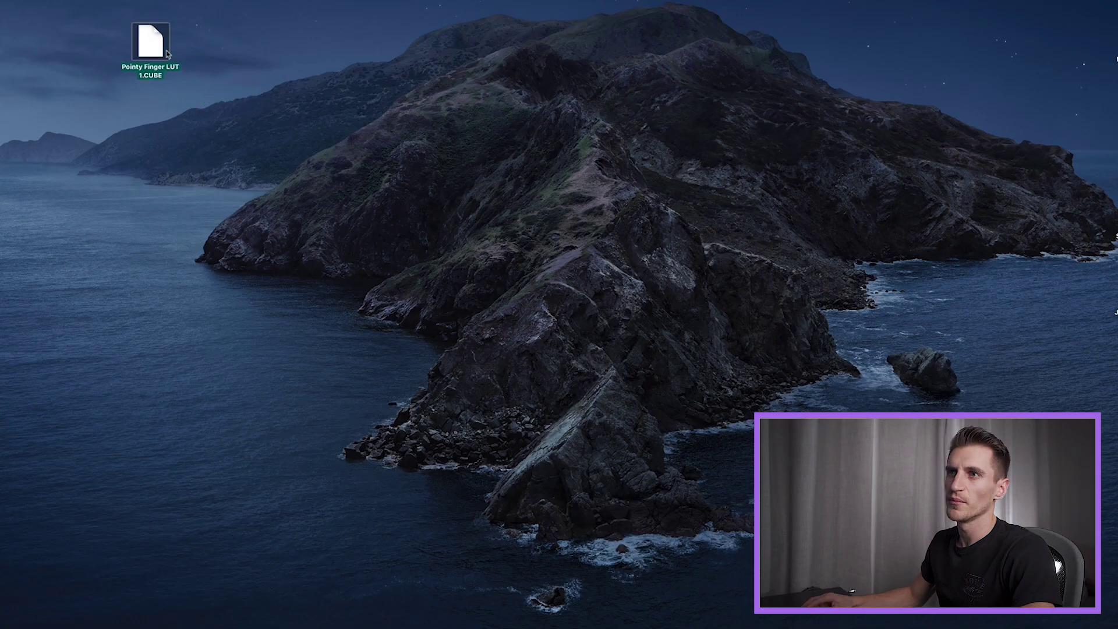
left_click(185, 22)
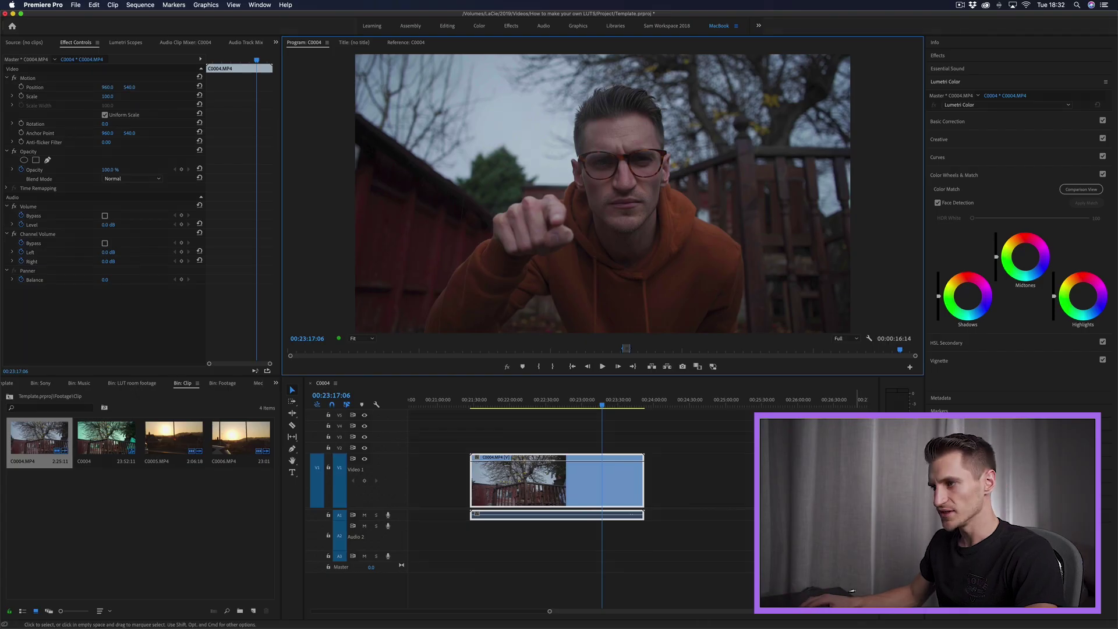
Switch to Premiere Pro and load the Pointy Finger LUT 1 file as the Creative look on the C0004.MP4 timeline clip.
left_click(639, 413)
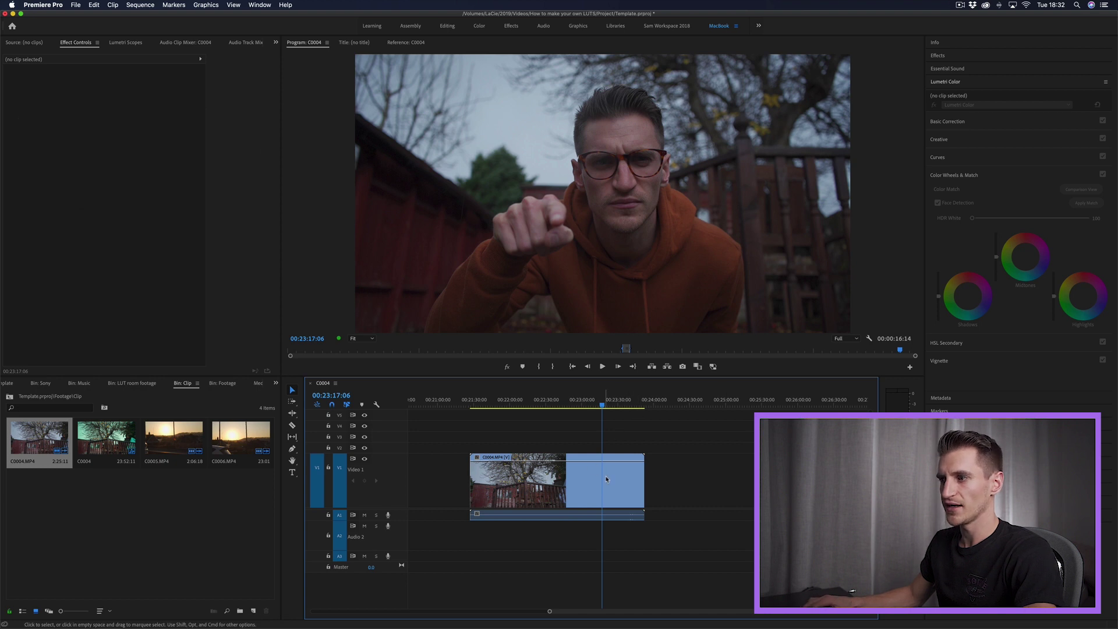
left_click(606, 480)
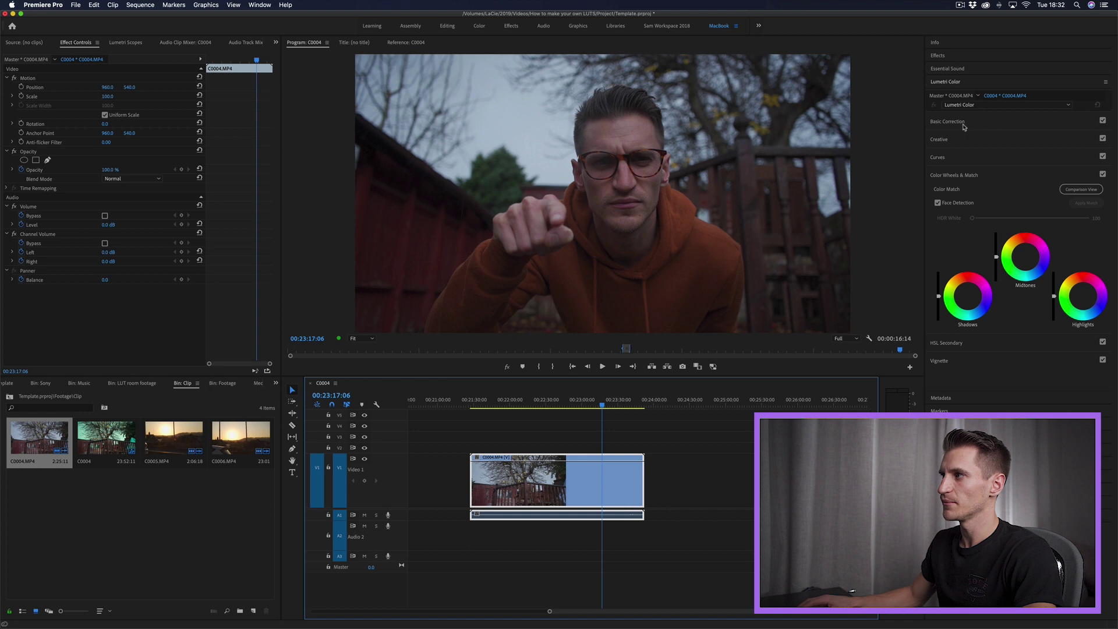
left_click(953, 142)
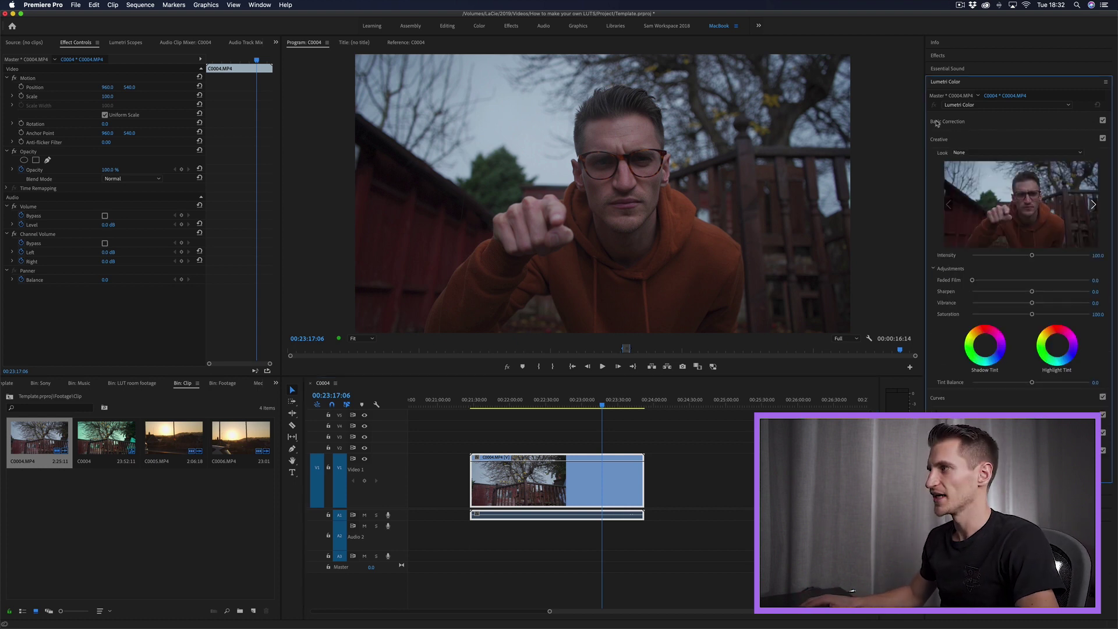
left_click(992, 123)
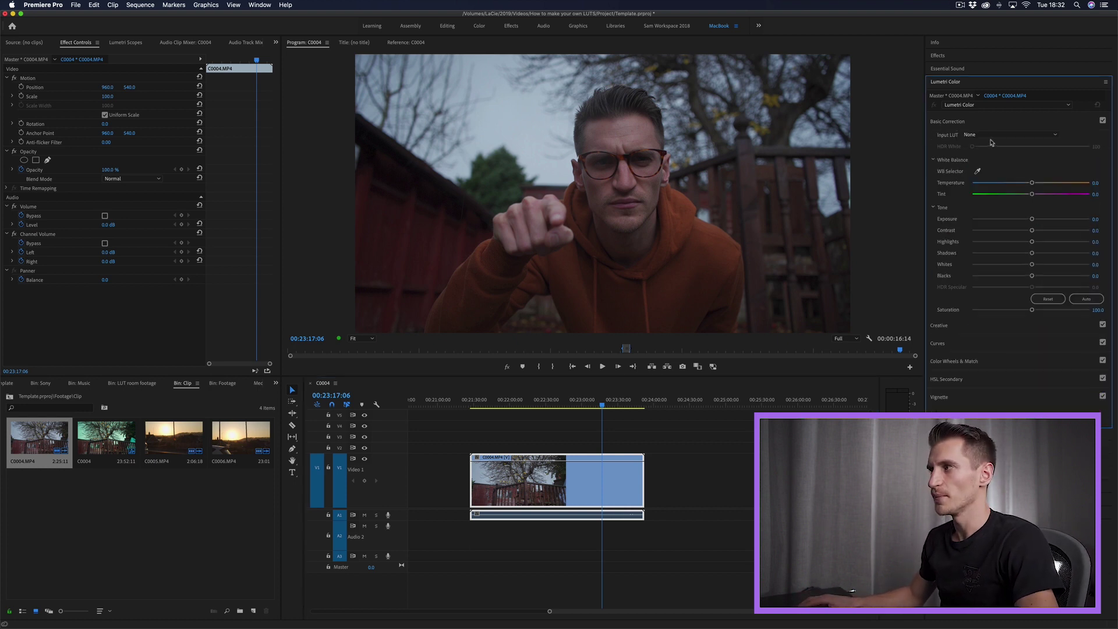
left_click(955, 330)
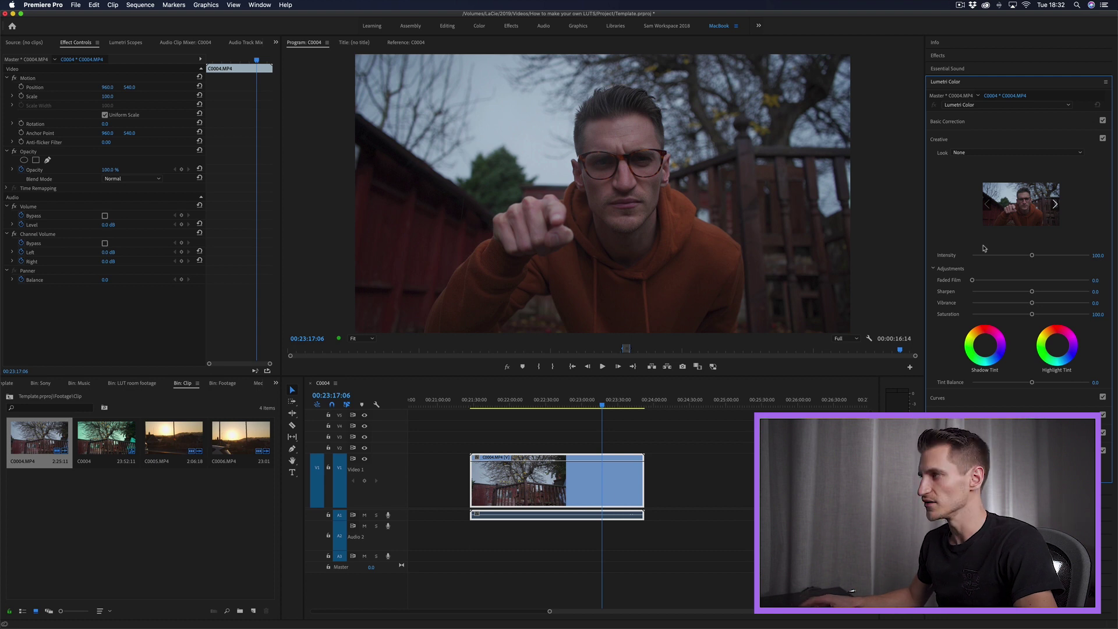
left_click(973, 154)
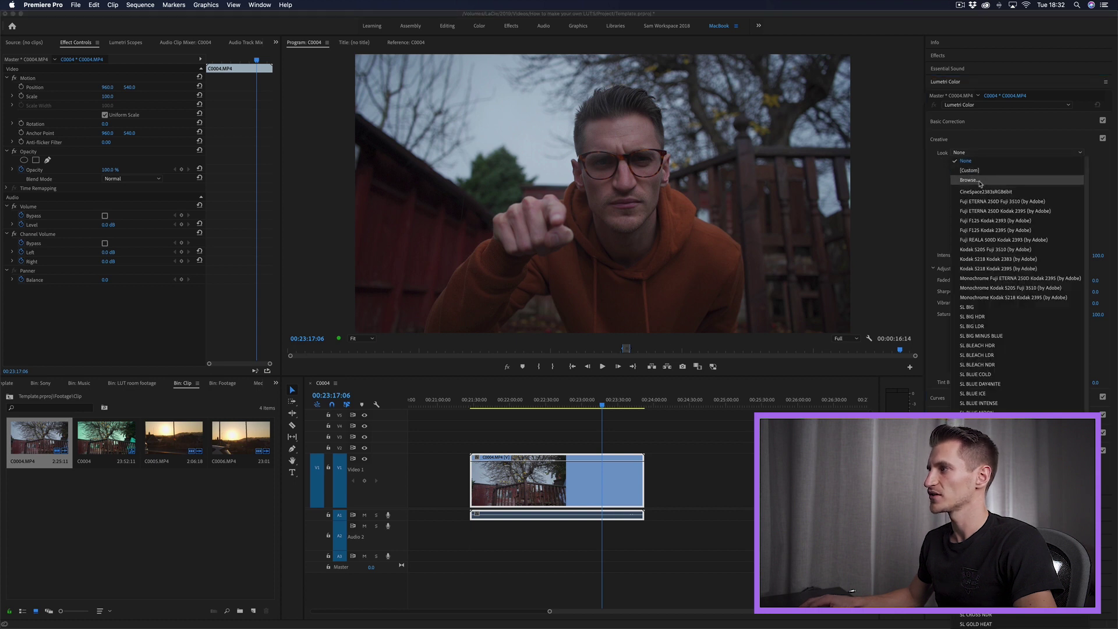
left_click(969, 180)
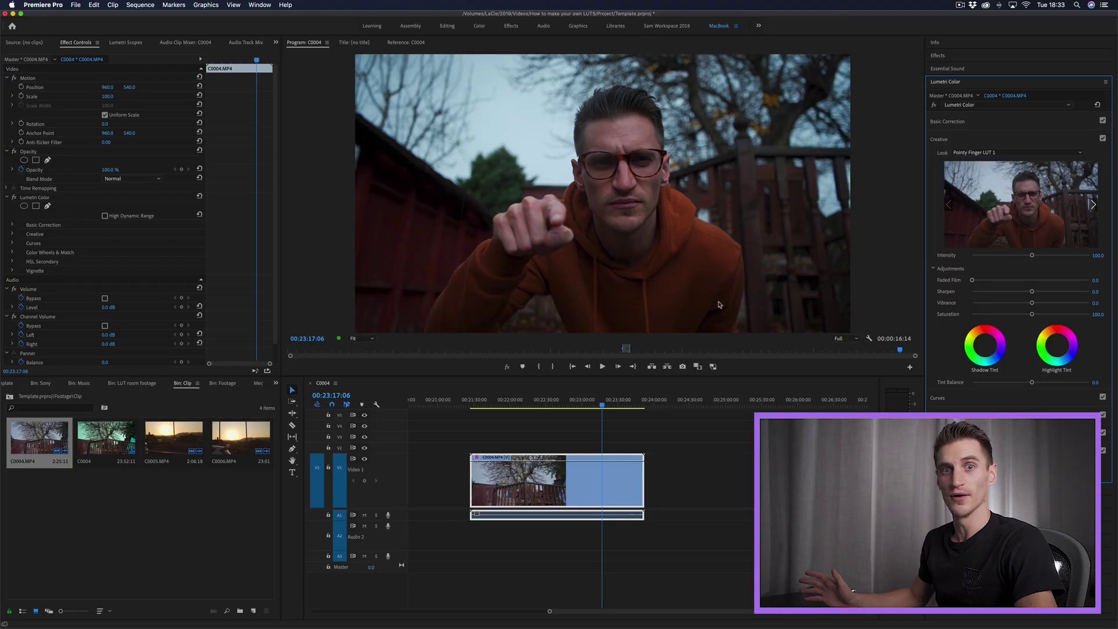
On the clip's Creative settings, try the look's intensity and reset it, set Sharpen to 19.7, and undo a trial Faded Film of 20.1.
left_click_drag(1003, 259, 1070, 258)
double_click(1045, 257)
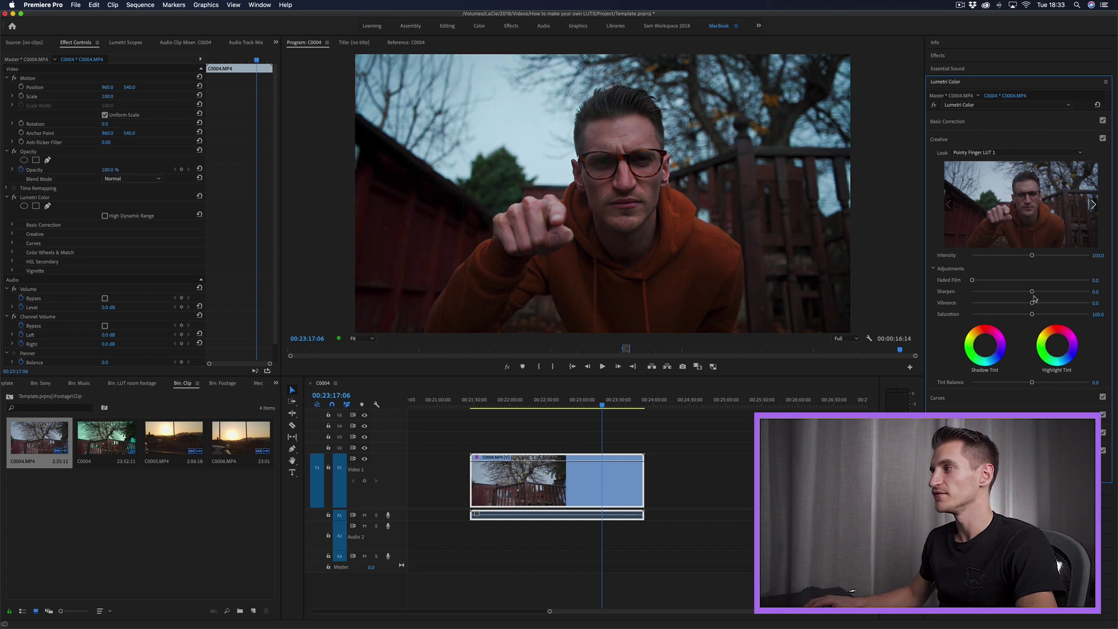
left_click_drag(973, 281, 995, 280)
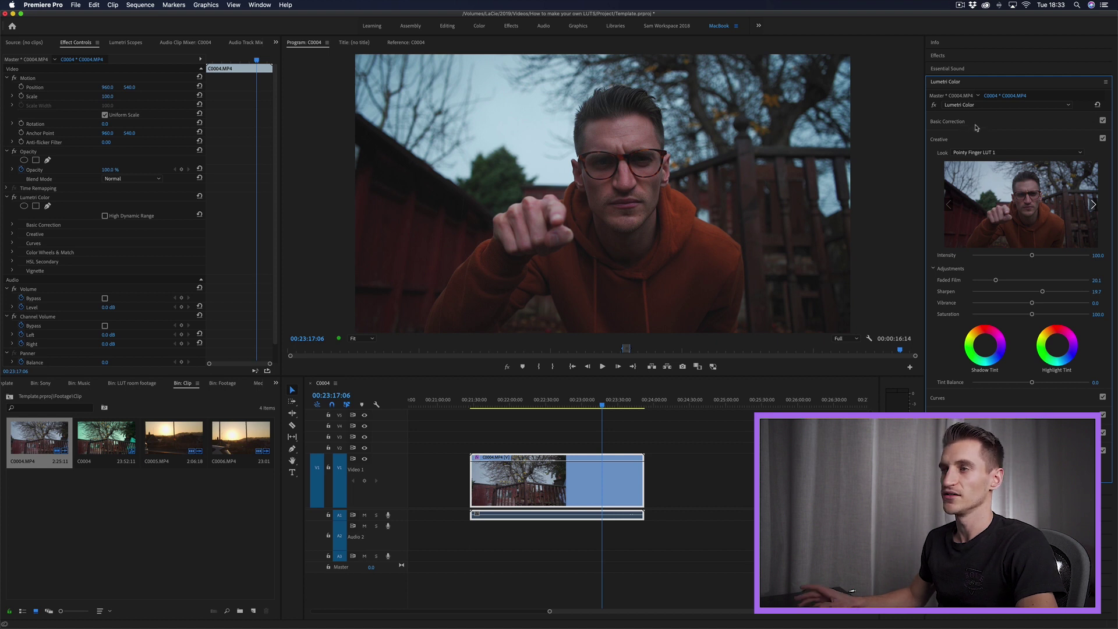
key("super+z")
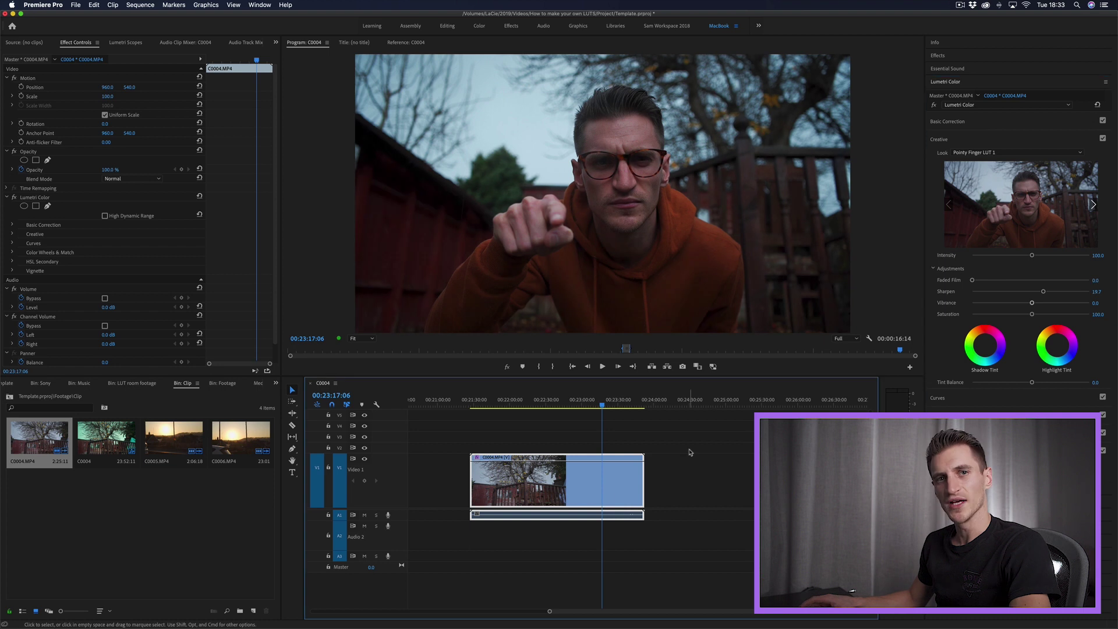
Set the C0004.MP4 clip's Creative look back to None.
left_click(991, 150)
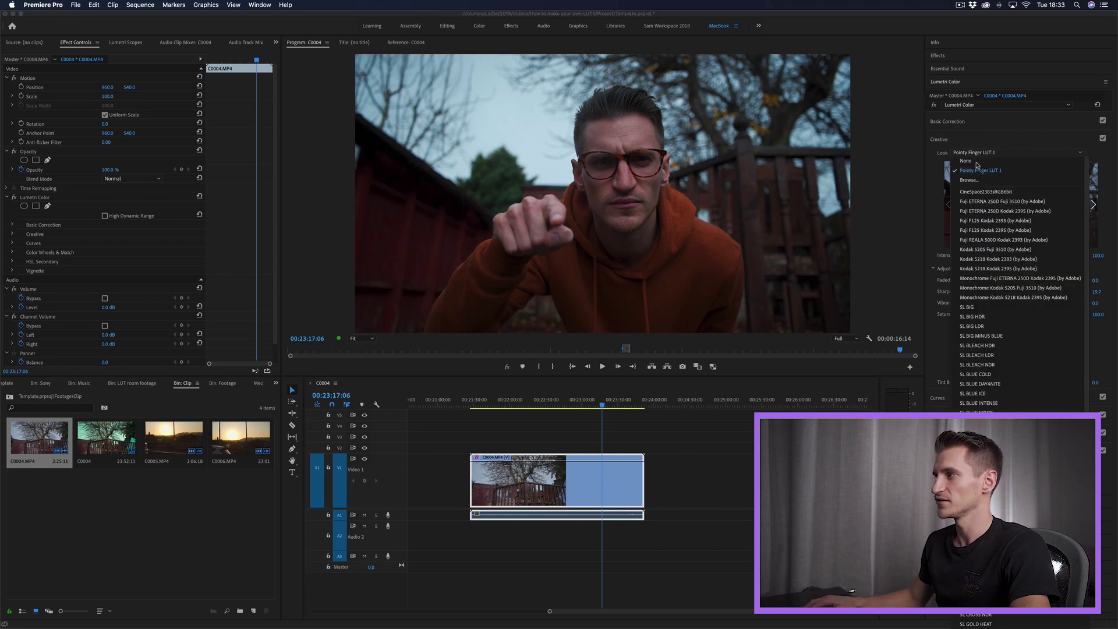
left_click(977, 161)
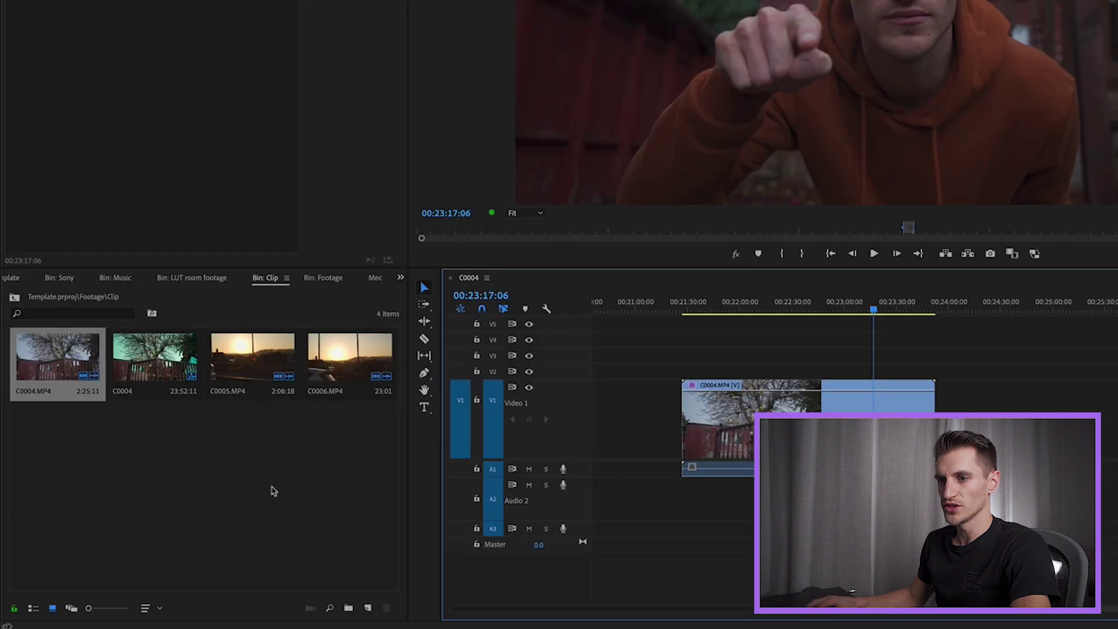
Create a 1920 × 1080, 25 fps adjustment layer with square pixels and place it on track V2 above the clip at the playhead.
left_click(274, 491)
left_click(368, 608)
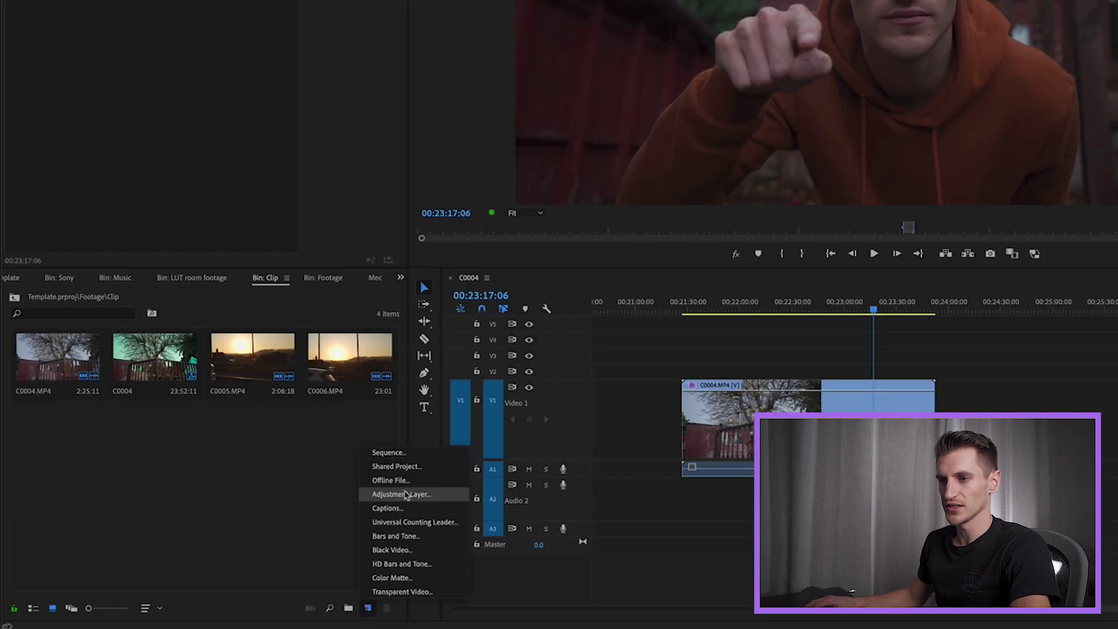
left_click(402, 494)
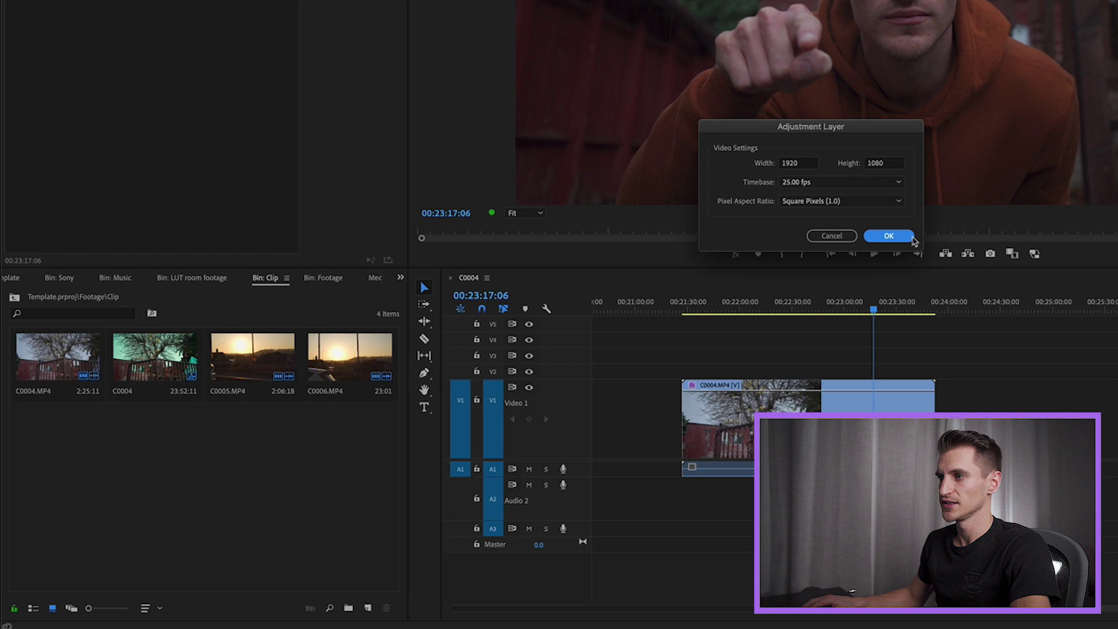
left_click(876, 239)
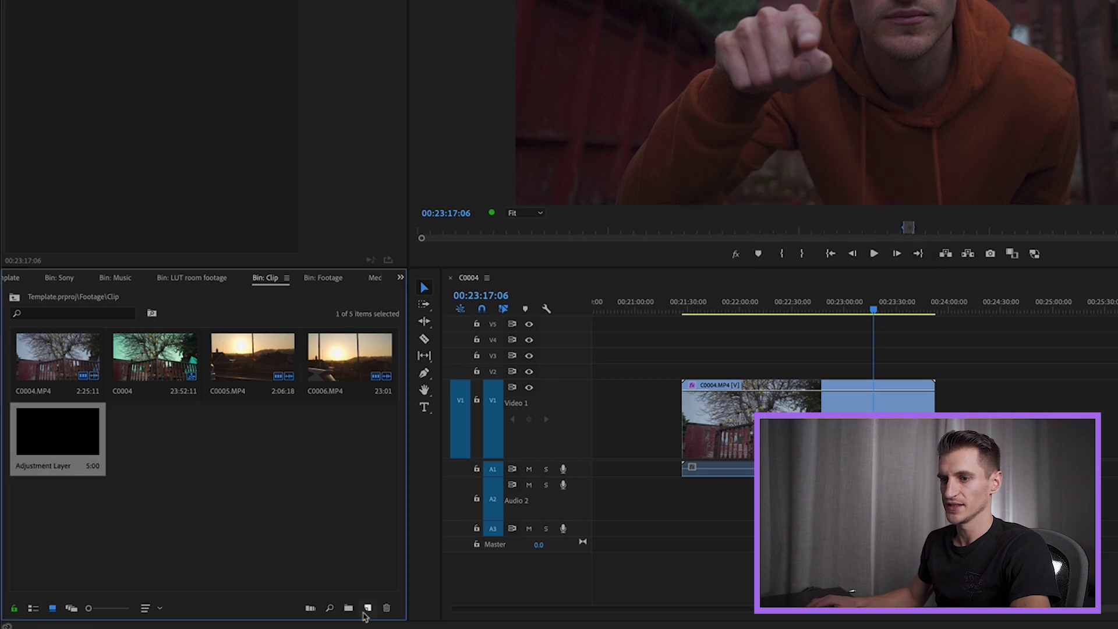
left_click(367, 609)
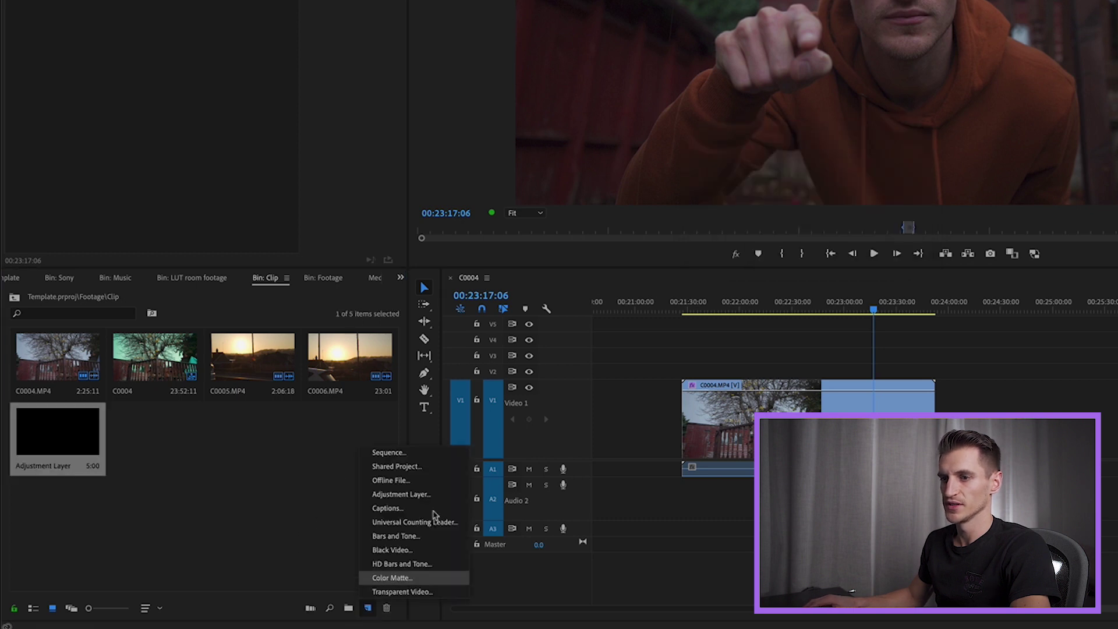
left_click(210, 457)
left_click_drag(48, 440, 875, 374)
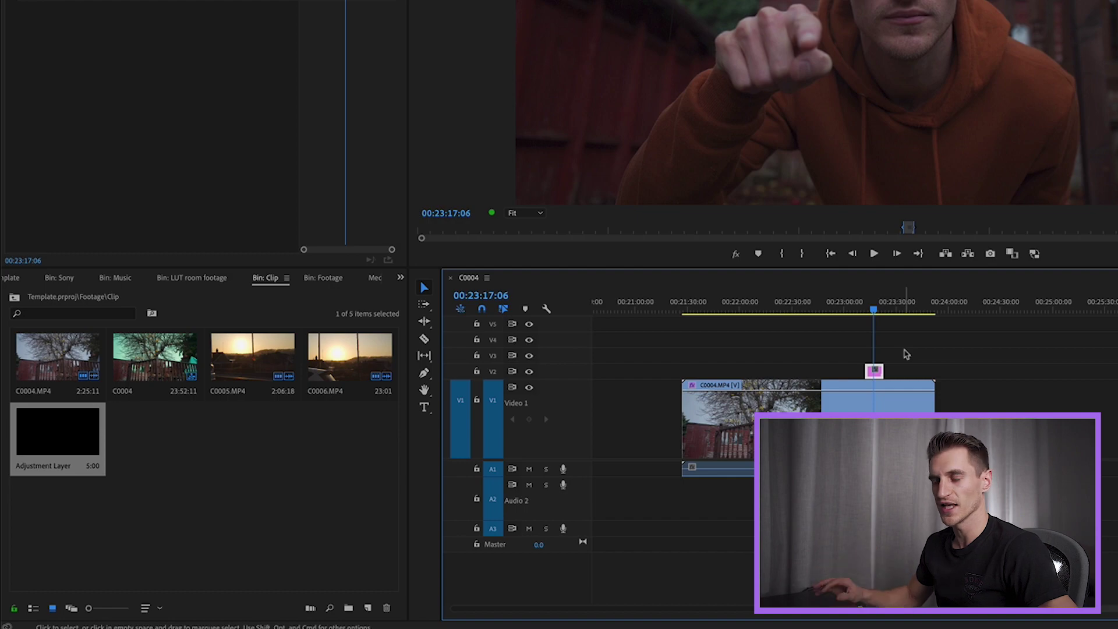
Apply Pointy Finger LUT 1 as the Creative look on the adjustment layer.
key("alt+shift+4")
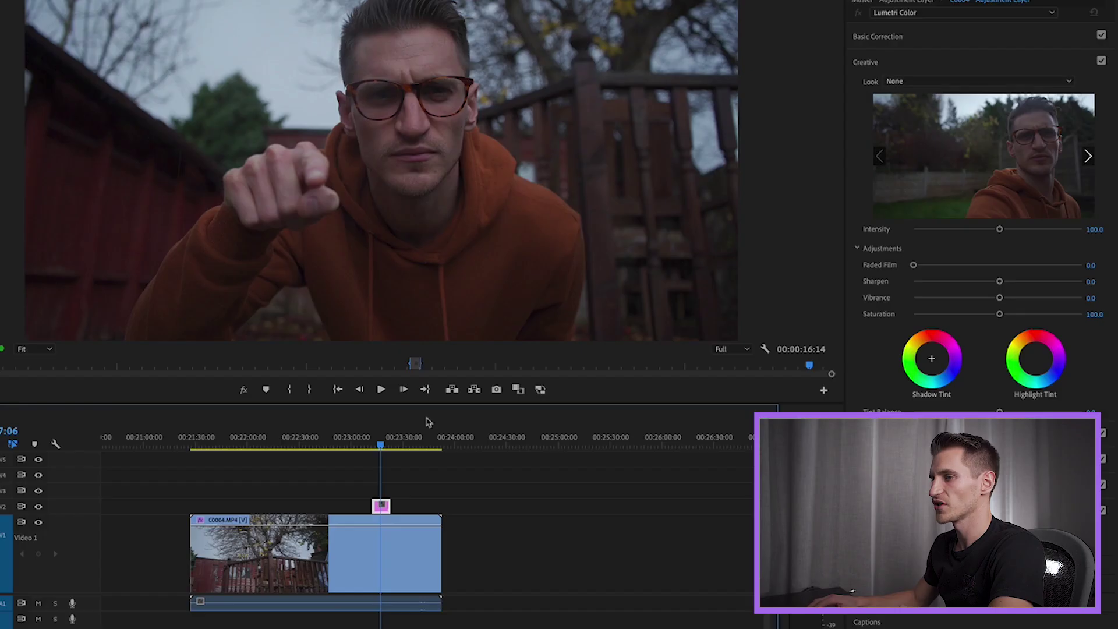
left_click(933, 85)
left_click(923, 121)
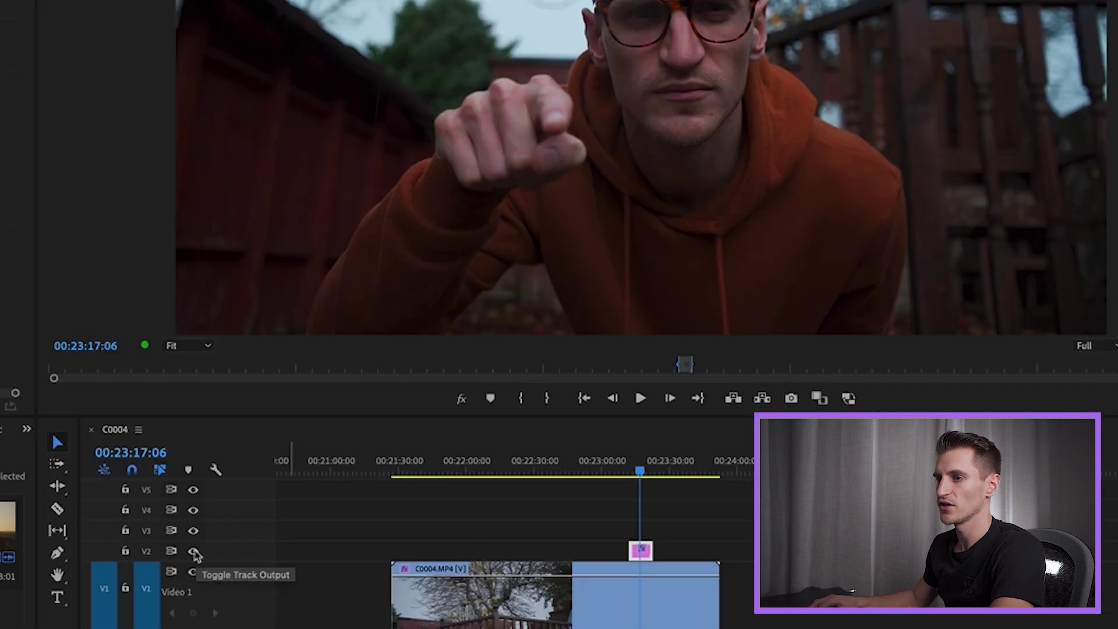
Toggle the output of track V2 off and on to compare the footage with and without the LUT.
left_click(194, 551)
left_click(194, 552)
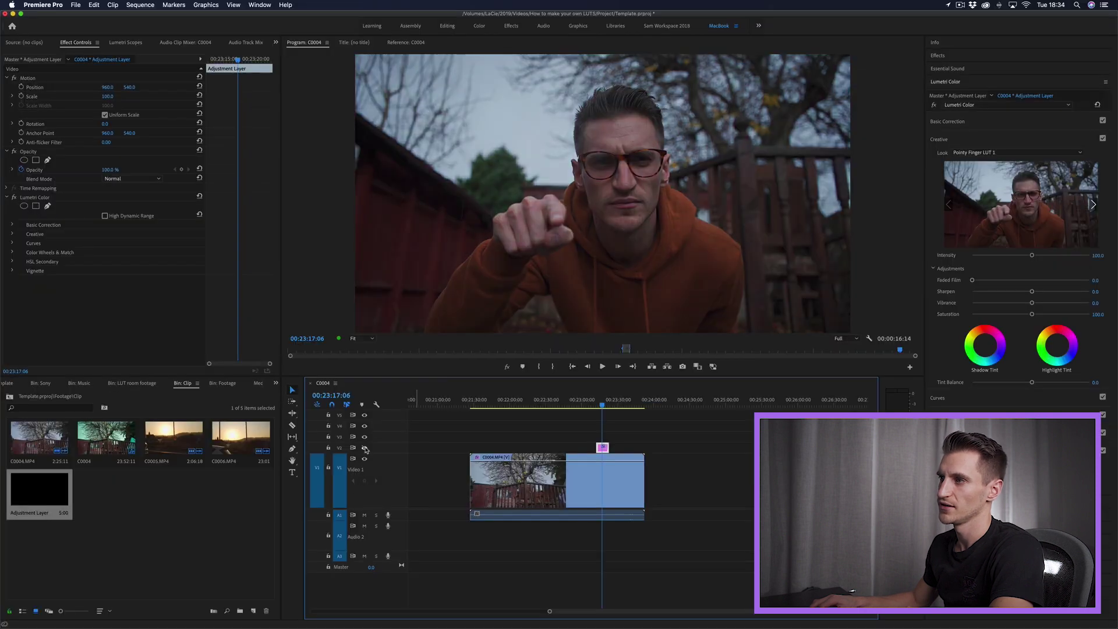
left_click(365, 449)
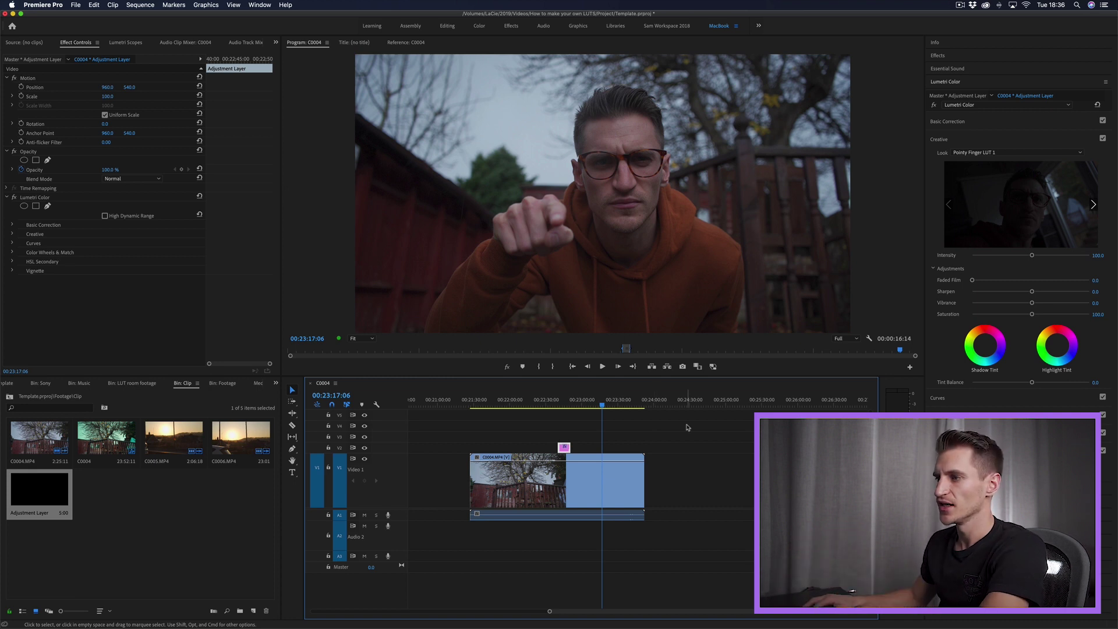
Create a second adjustment layer and place it on track V2 at the playhead, beside the first one.
left_click(643, 450)
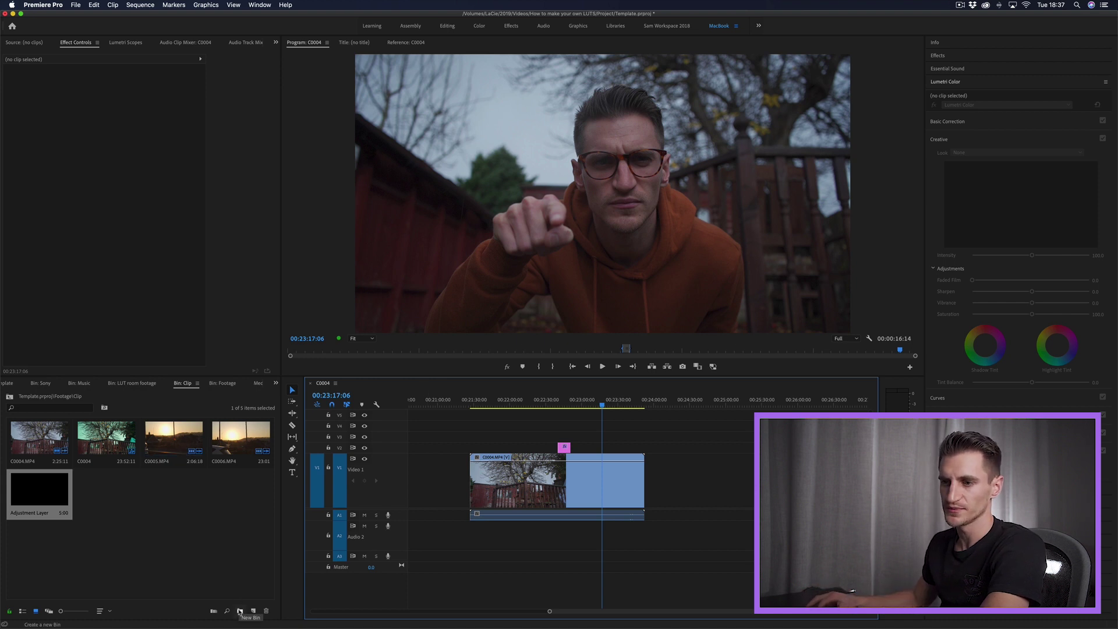
left_click(253, 610)
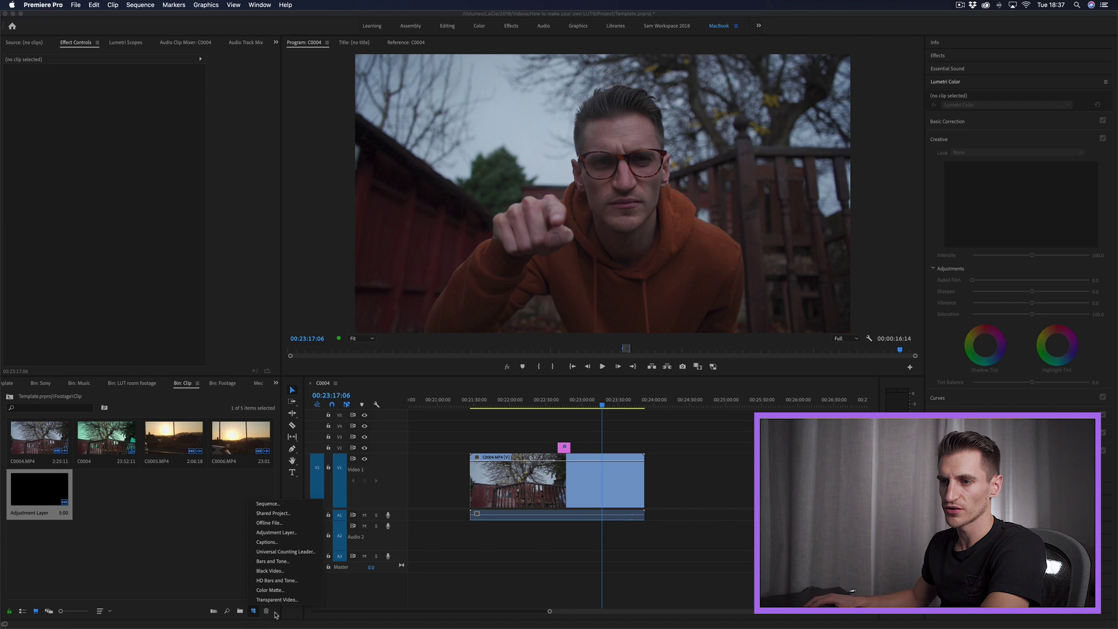
left_click(277, 532)
left_click(612, 354)
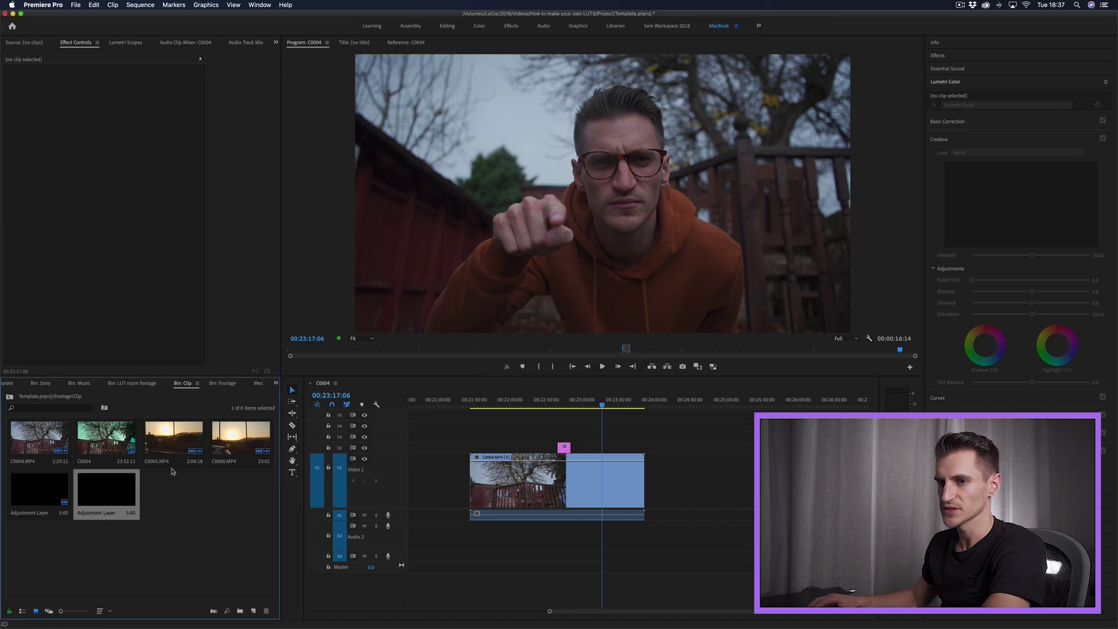
left_click_drag(107, 495, 603, 450)
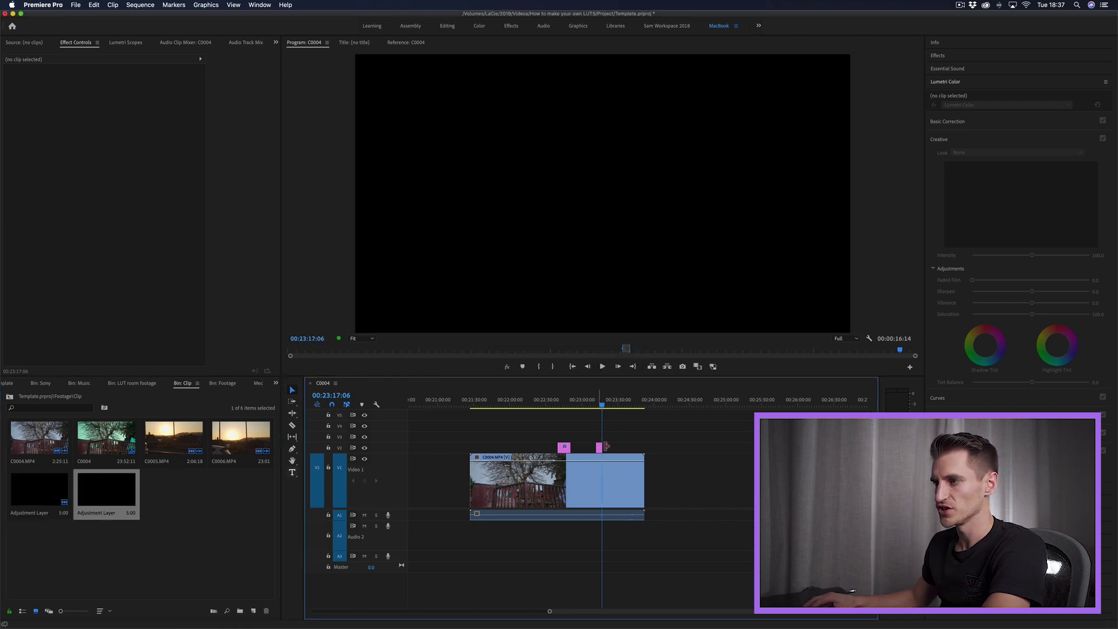
In the second adjustment layer's Basic Correction, set contrast to 37.5, highlights to 53.9, shadows to about -9 and temperature to -5.6.
left_click(602, 447)
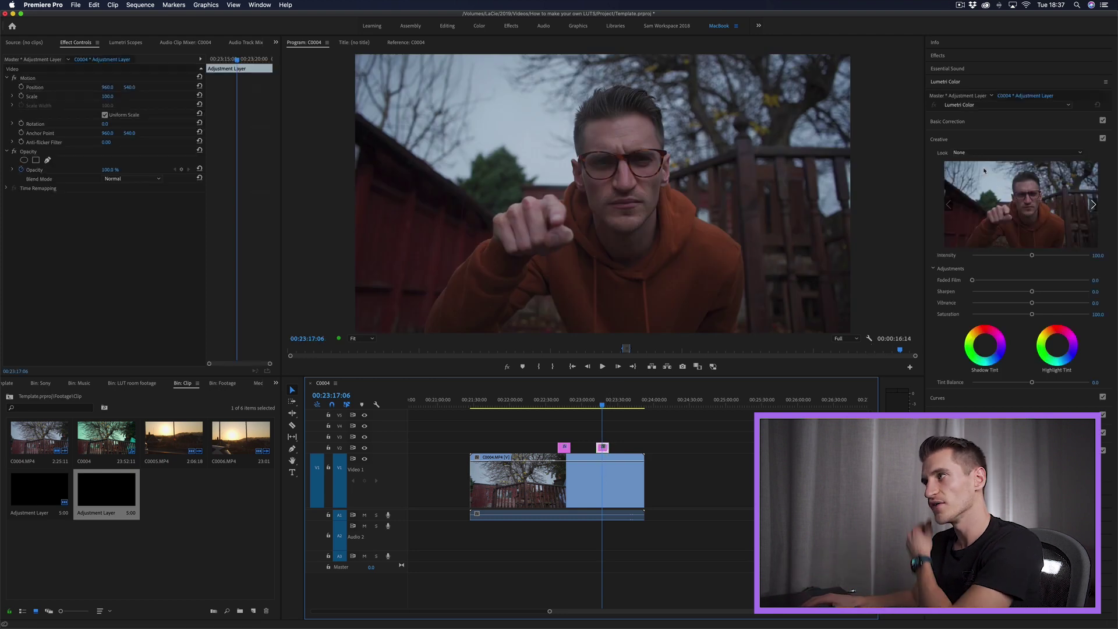
left_click(968, 121)
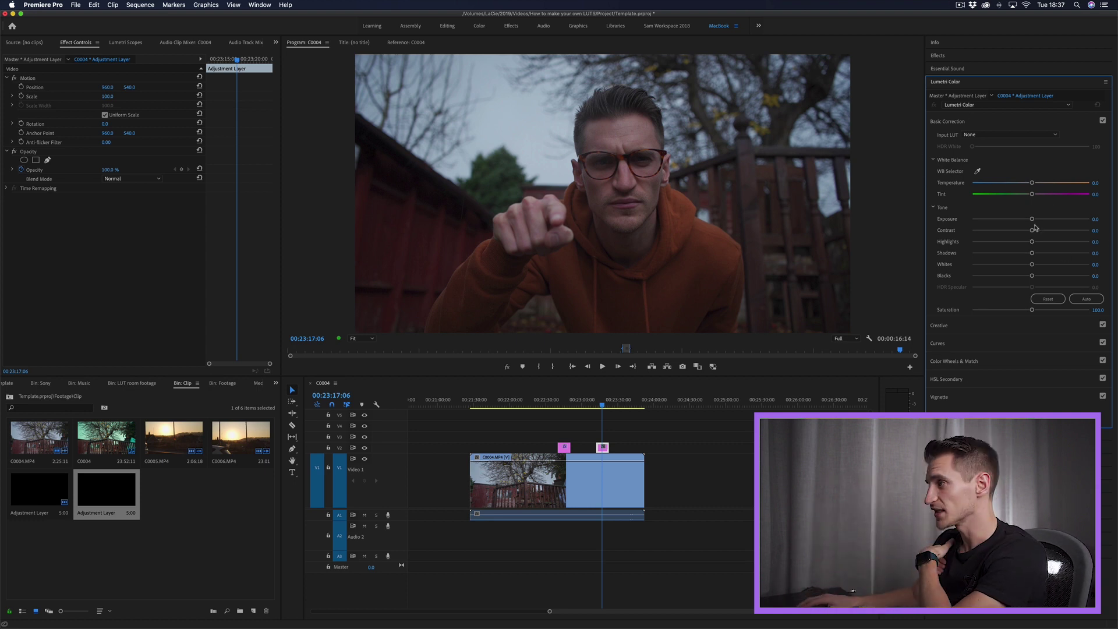
left_click_drag(1031, 231, 1052, 232)
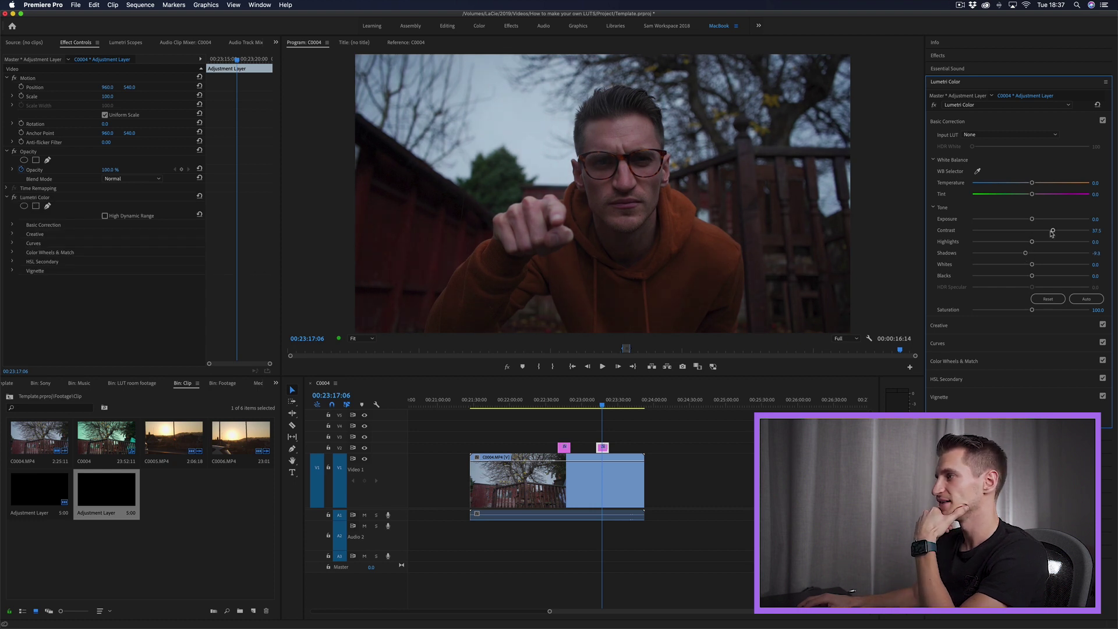
left_click_drag(1032, 242, 1063, 243)
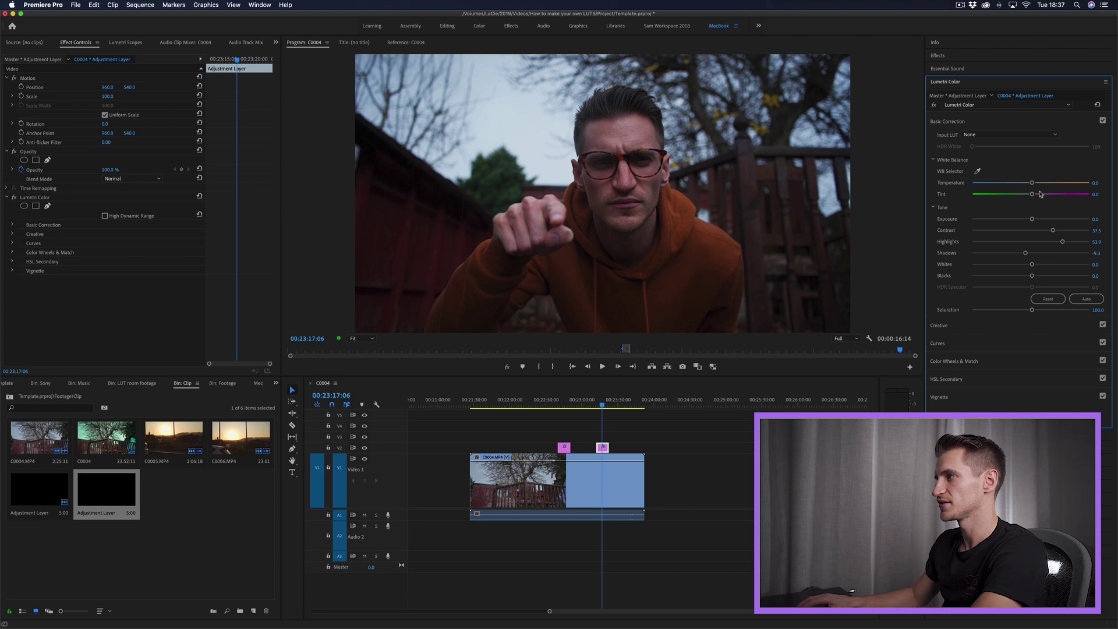
left_click_drag(1027, 184, 1028, 184)
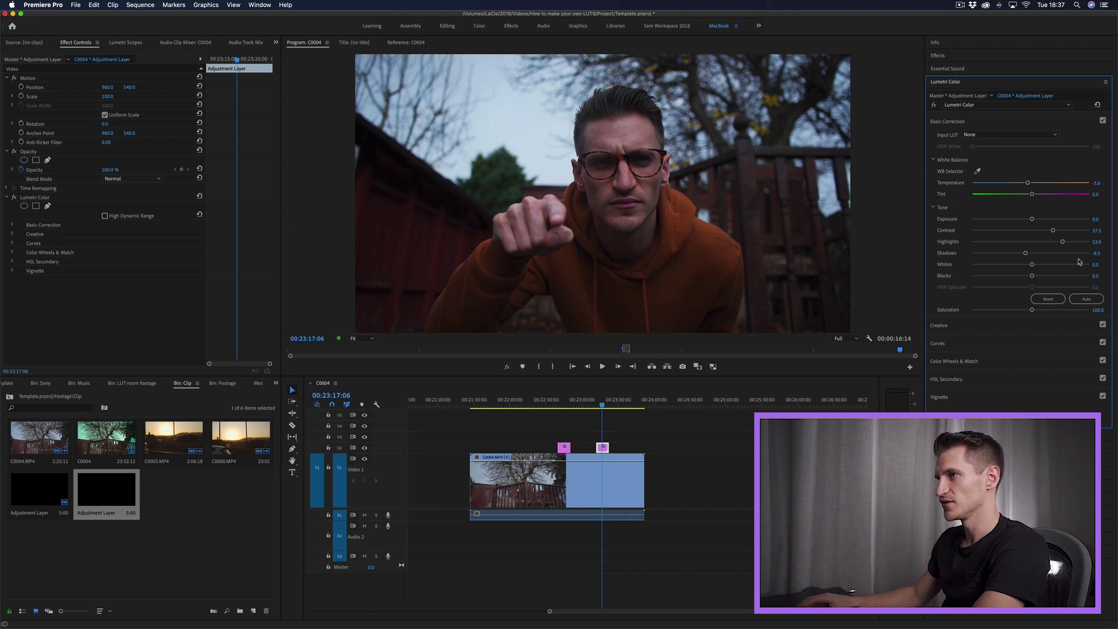
In the second adjustment layer's Creative settings, set Sharpen to 19.7 and shift the Shadow Tint and Highlight Tint slightly off neutral.
left_click(999, 326)
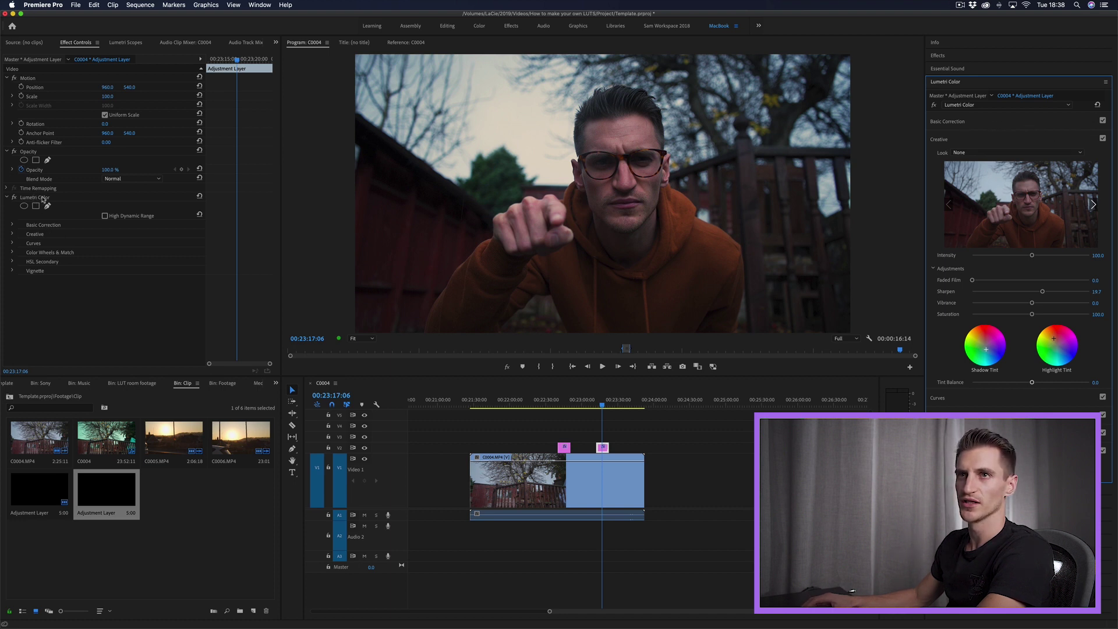
Save the second adjustment layer's Lumetri Color effect as a preset named "Pointy Finger PRESET 2".
right_click(30, 199)
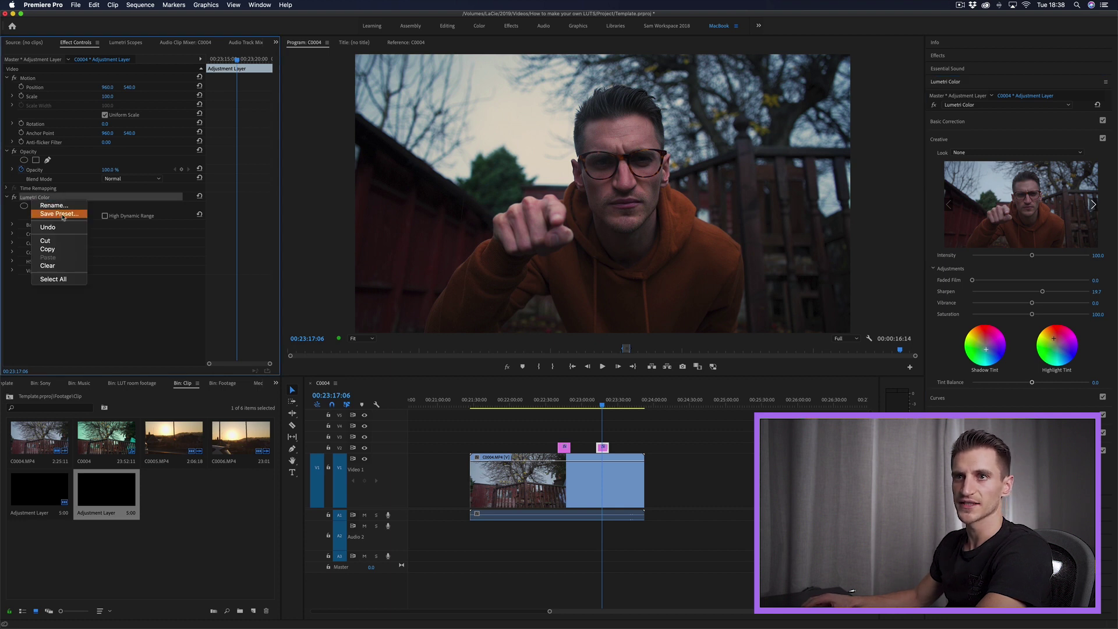
left_click(63, 214)
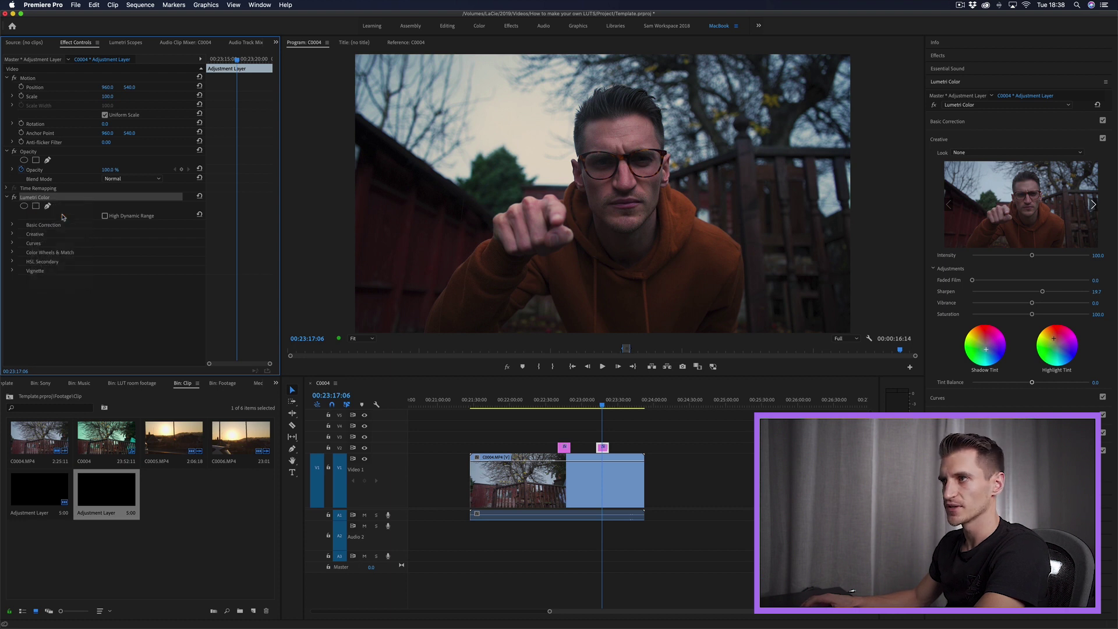
type("Pointy Finger PRESET 2")
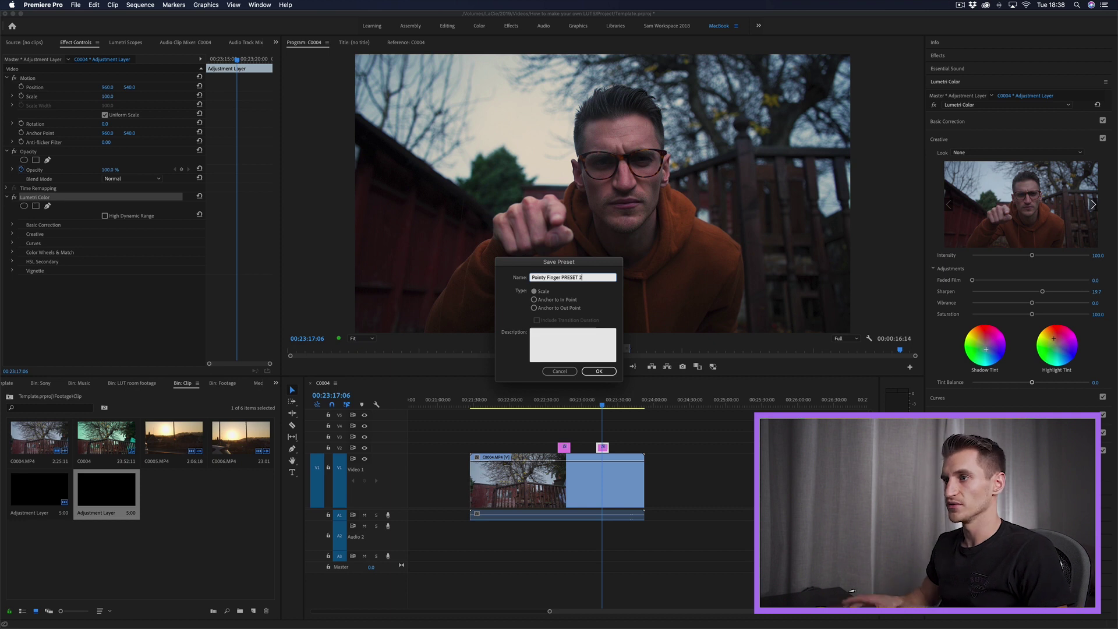
key("Return")
Move the second adjustment layer clear of the playhead on V2 and apply the Pointy Finger PRESET 2 preset to clip C0004.MP4.
left_click_drag(602, 447, 625, 447)
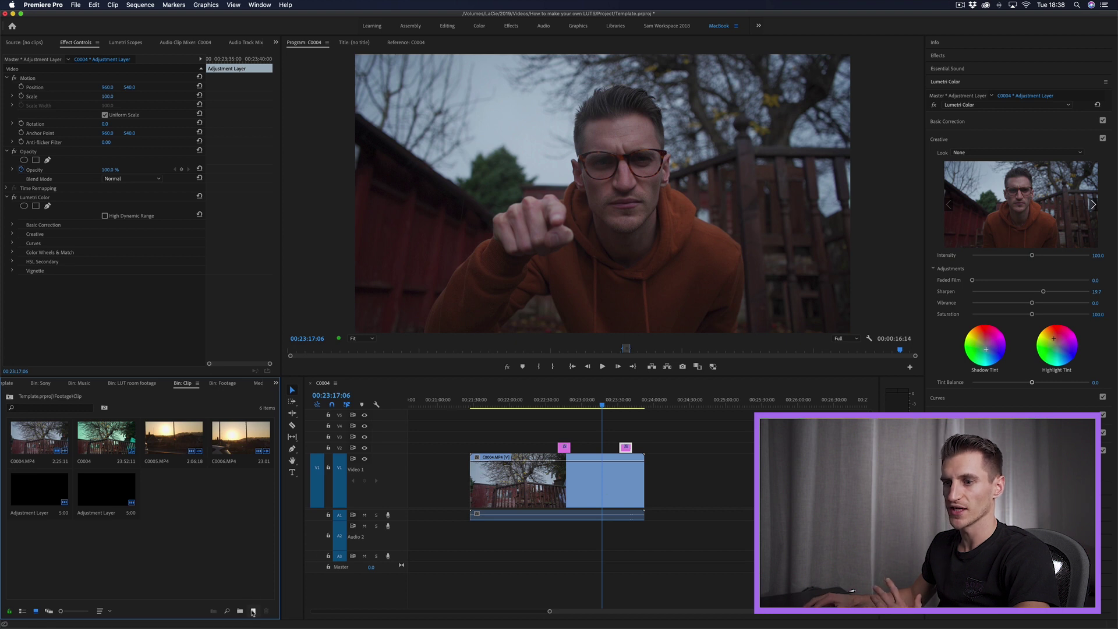
left_click(629, 478)
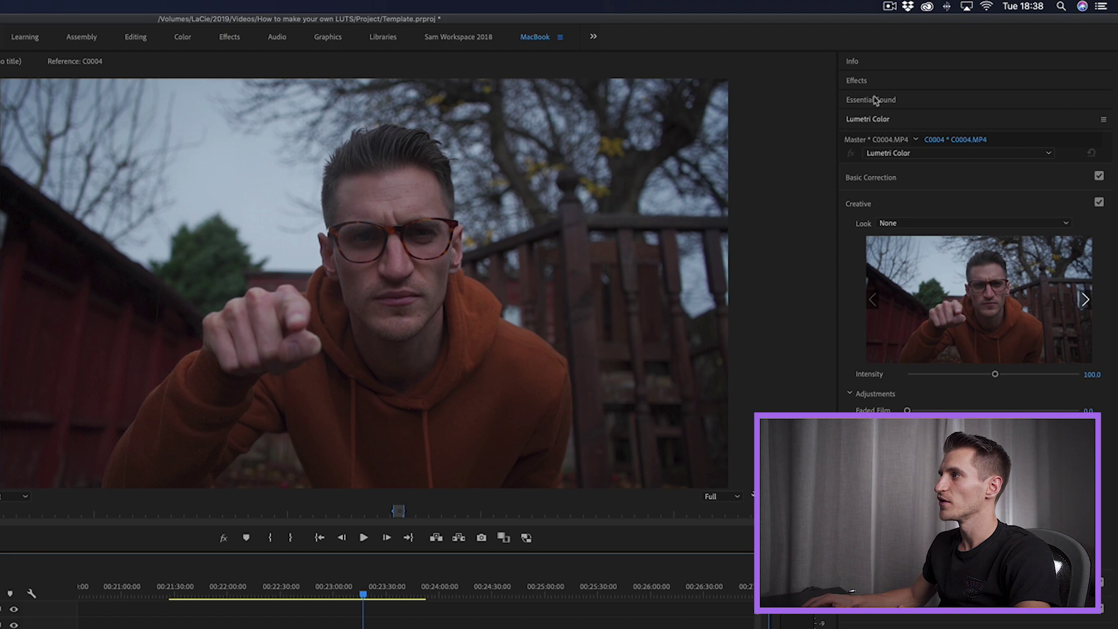
left_click(943, 59)
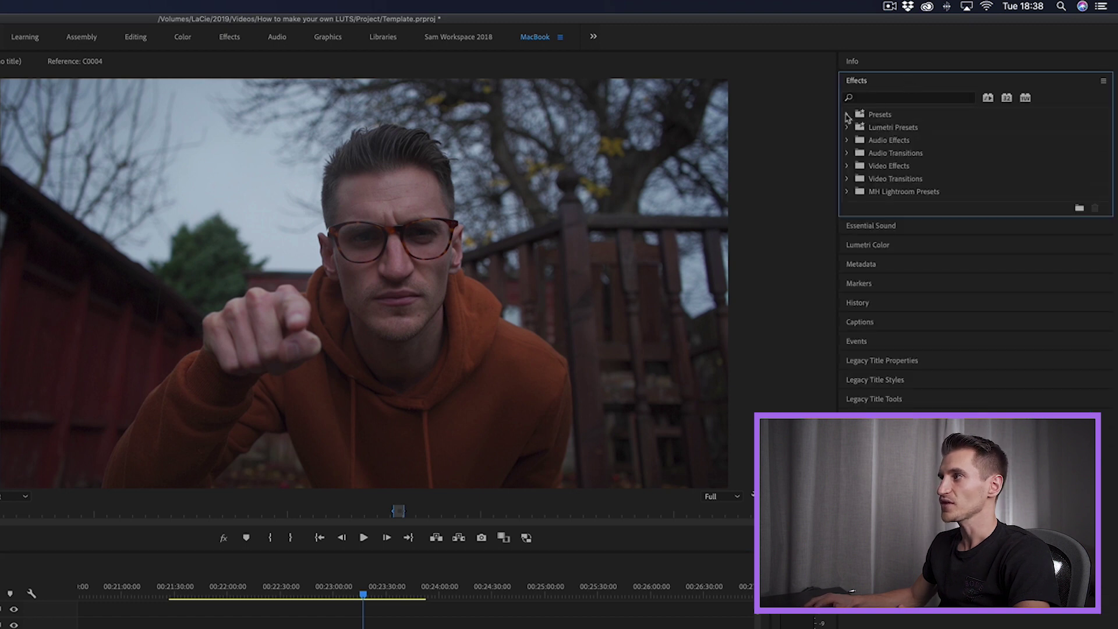
left_click(847, 114)
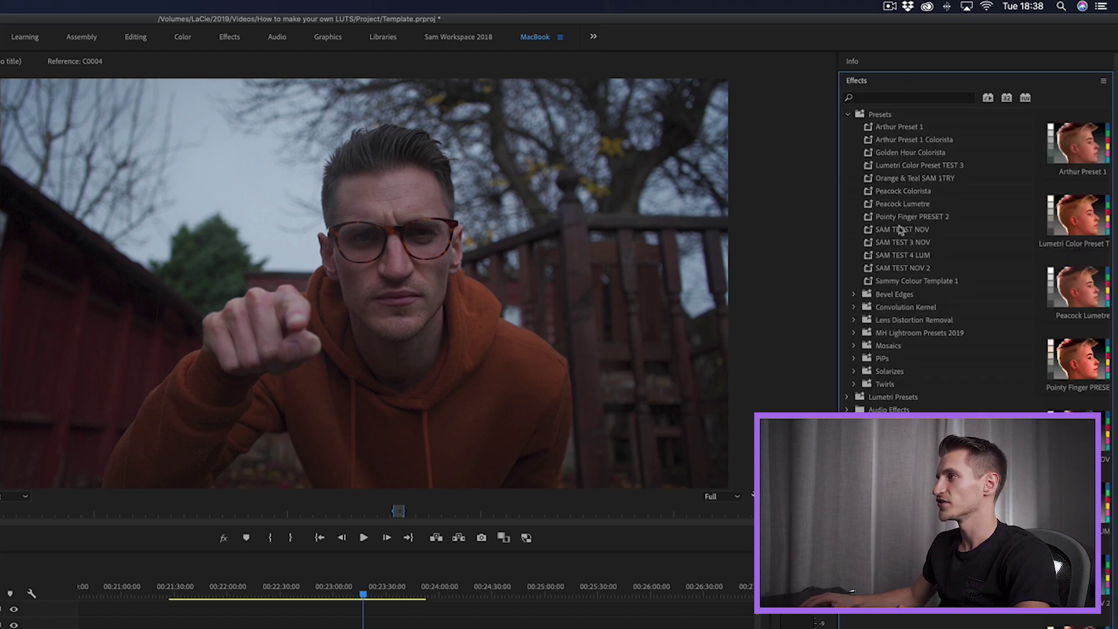
left_click_drag(911, 216, 375, 628)
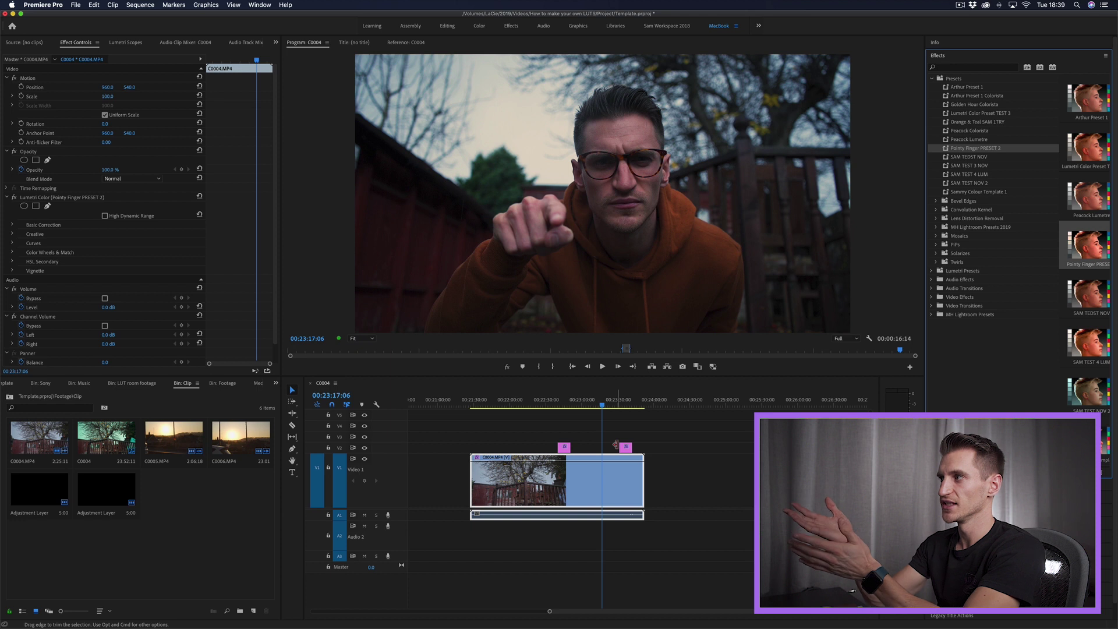
left_click(615, 445)
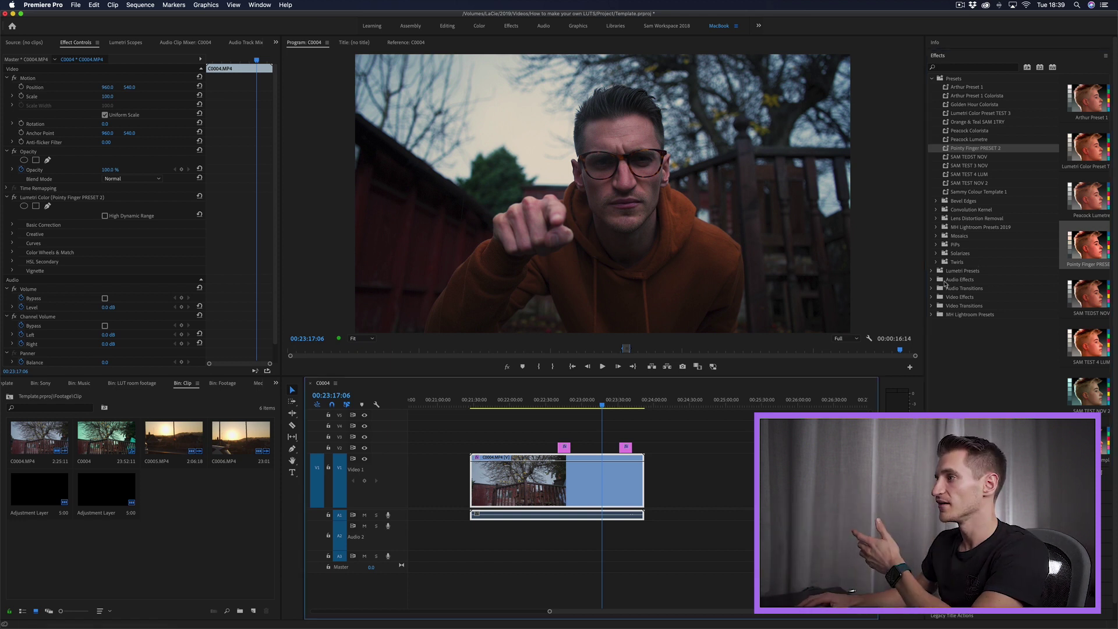
left_click(943, 590)
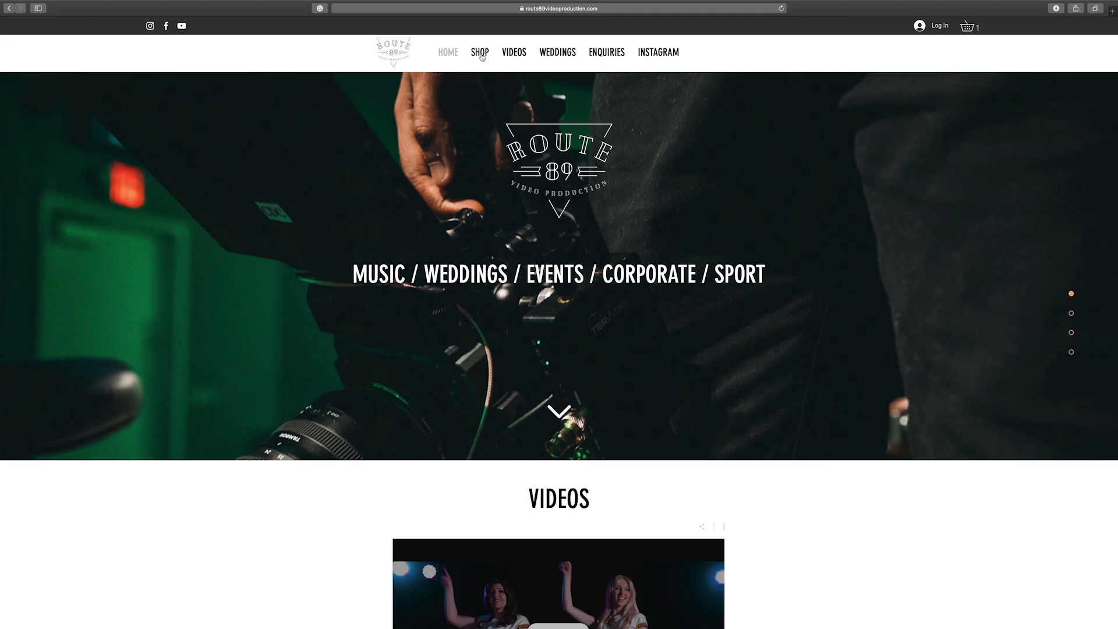
Switch to the browser and open the Autumn/Winter LUT Pack in the Route 89 Video Production shop.
left_click(480, 53)
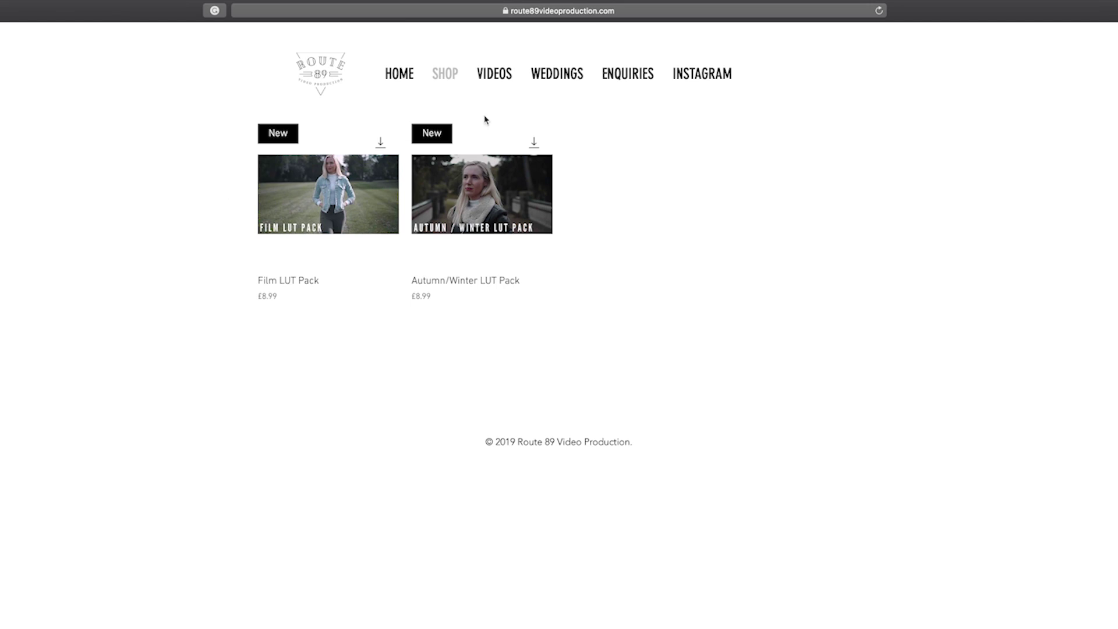
left_click(467, 191)
left_click(432, 424)
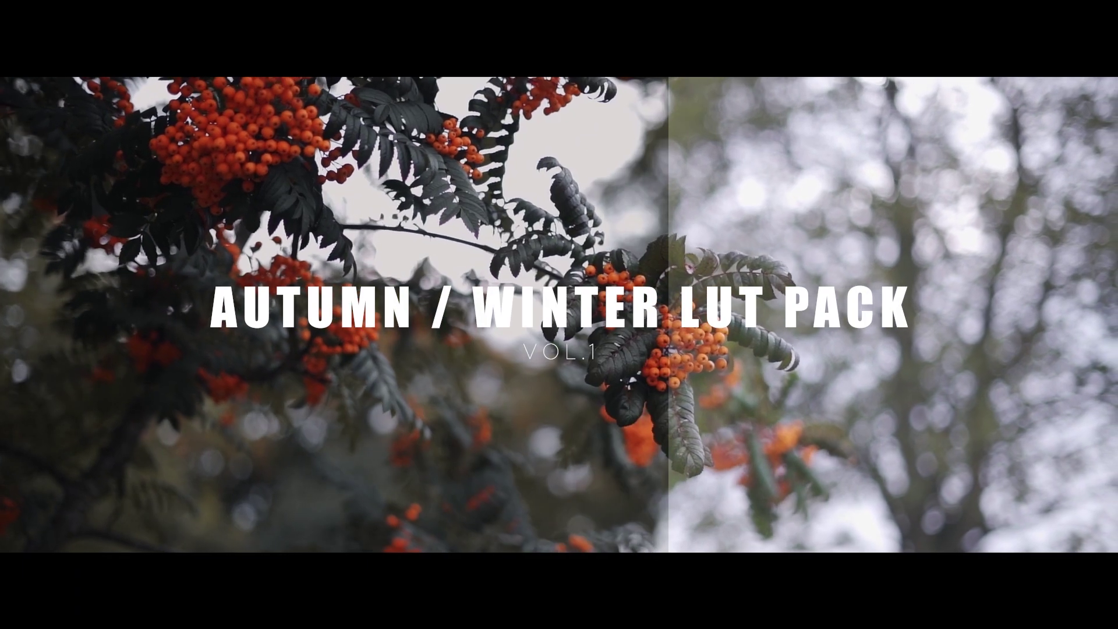